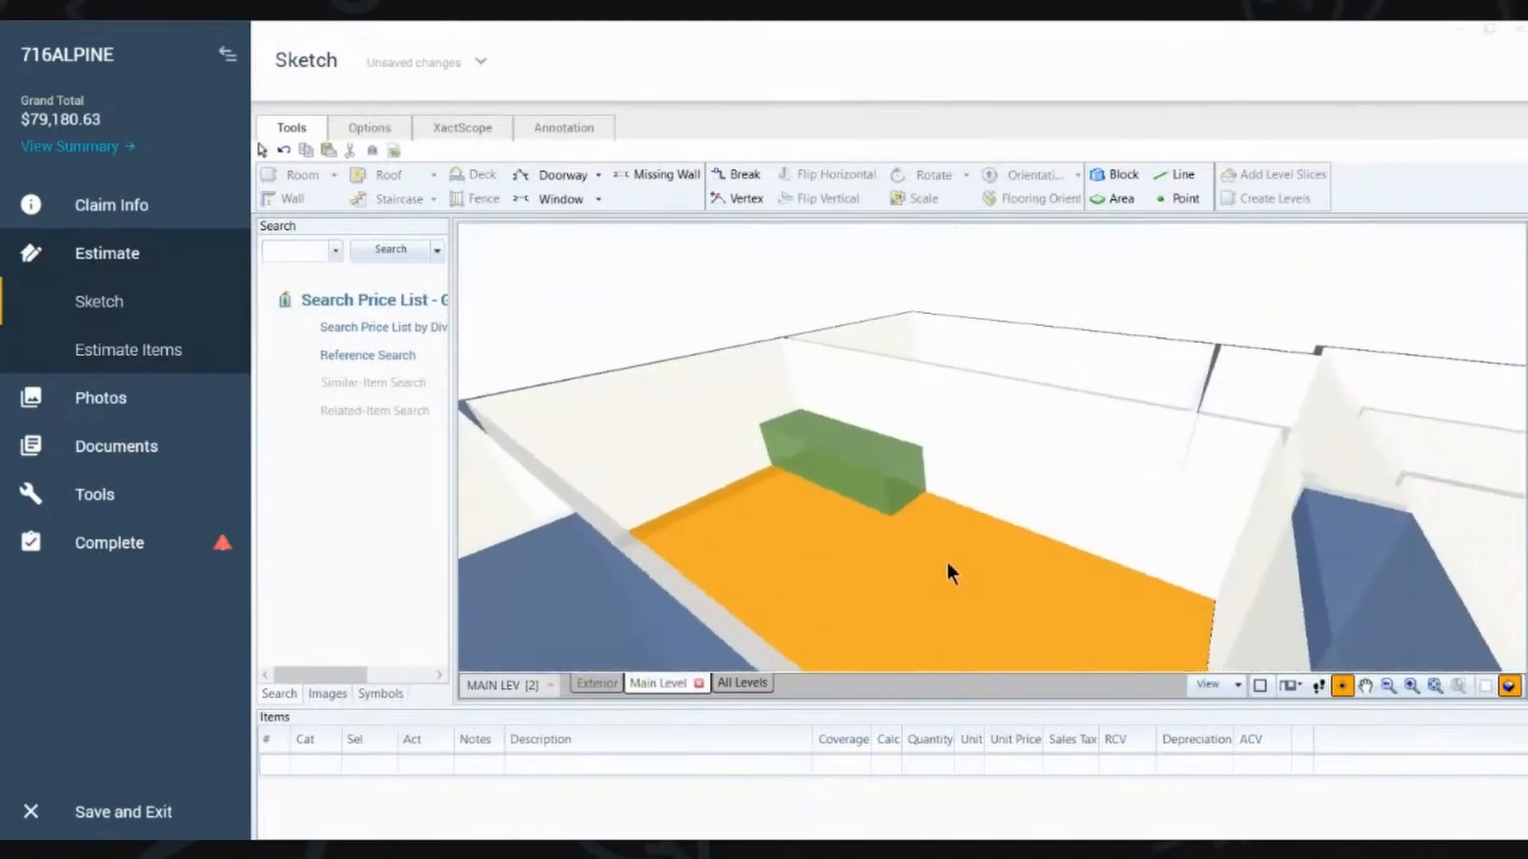
Step: Draw a block about 2' by 5' 5" inside the end of the long kitchen block, against the dining room wall
left_click_drag(947, 562, 927, 590)
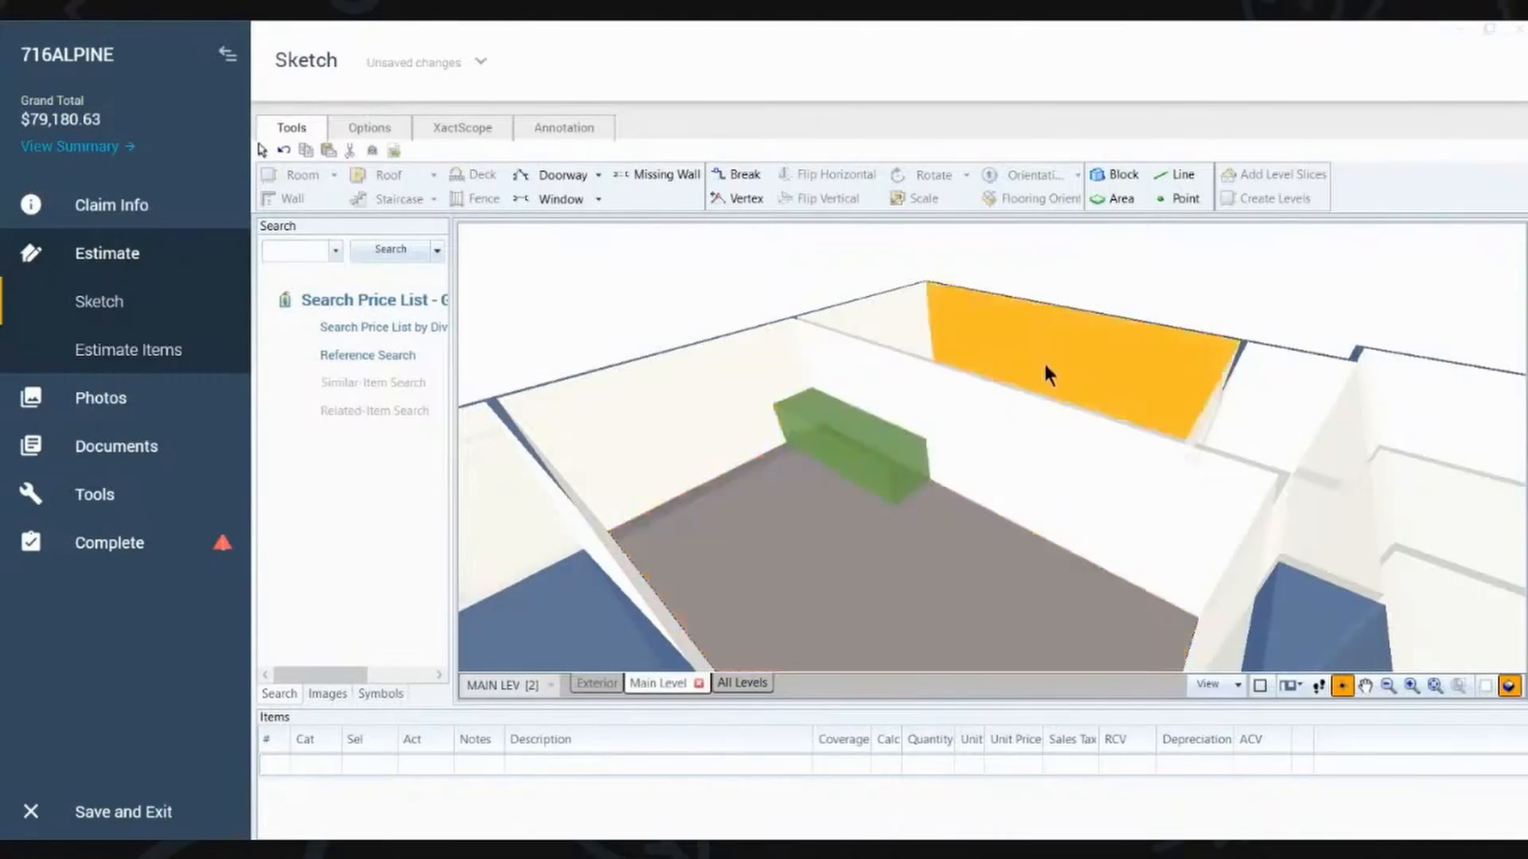
left_click(1105, 172)
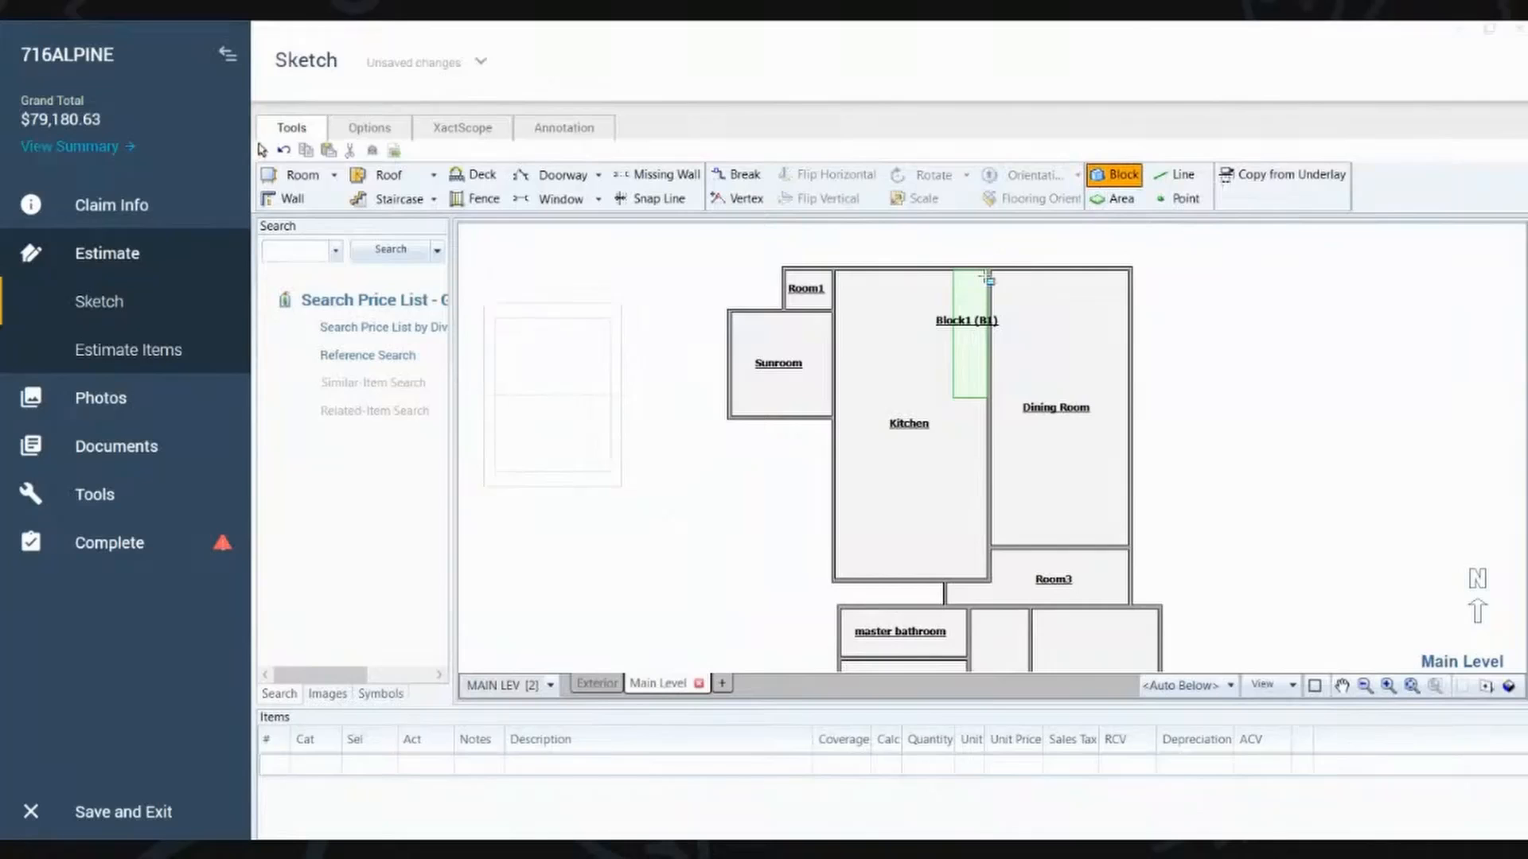
scroll(989, 276, "up", 3)
scroll(990, 276, "down", 2)
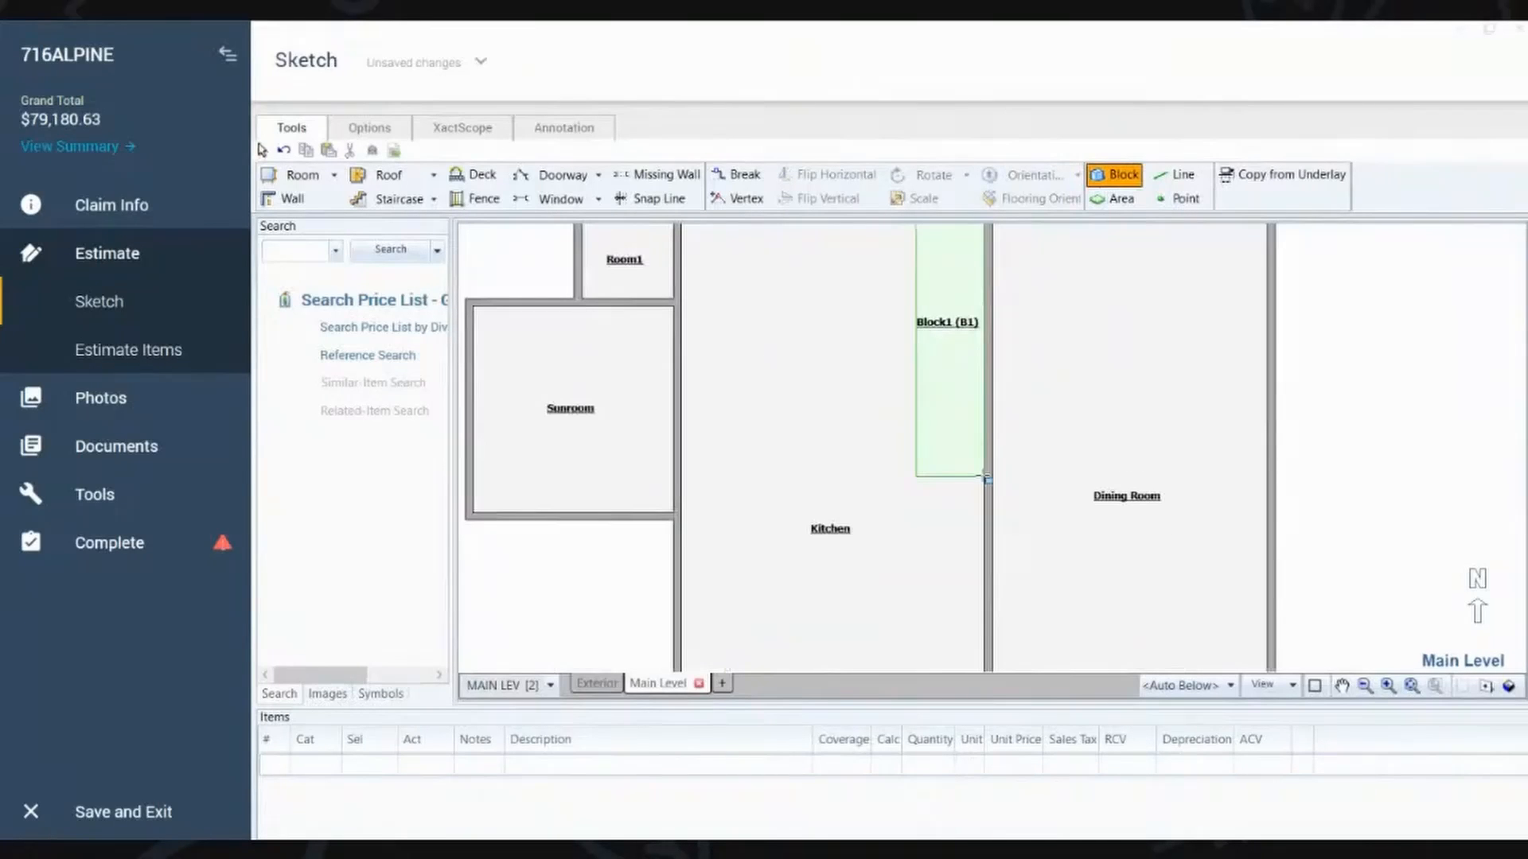
left_click_drag(957, 464, 937, 357)
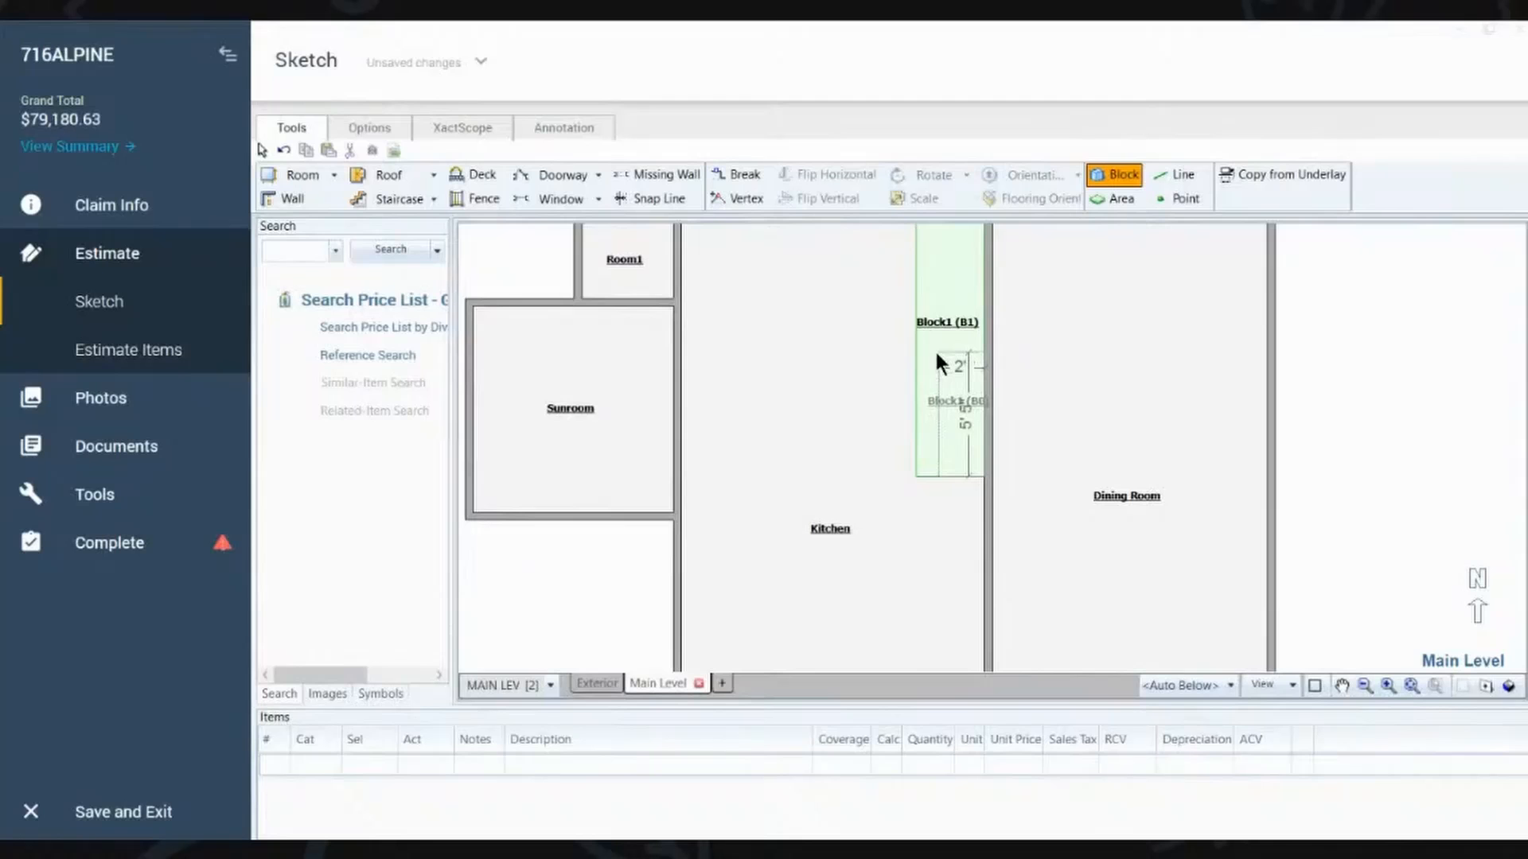
left_click_drag(937, 355, 936, 356)
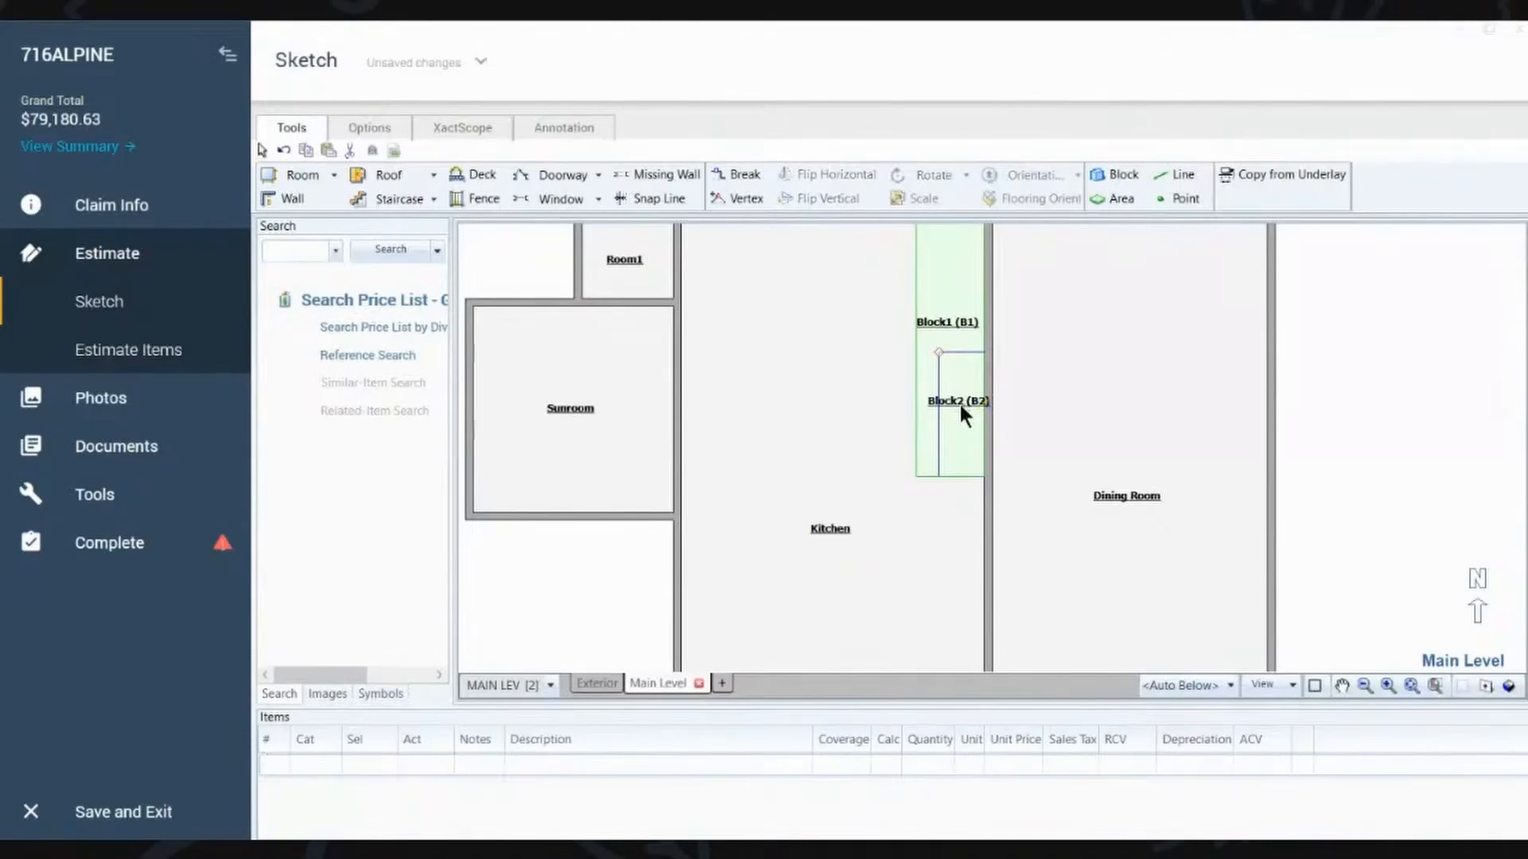
Step: Edit the smaller block's properties so it sits raised above the long base block, and check it in 3D
left_click(960, 398)
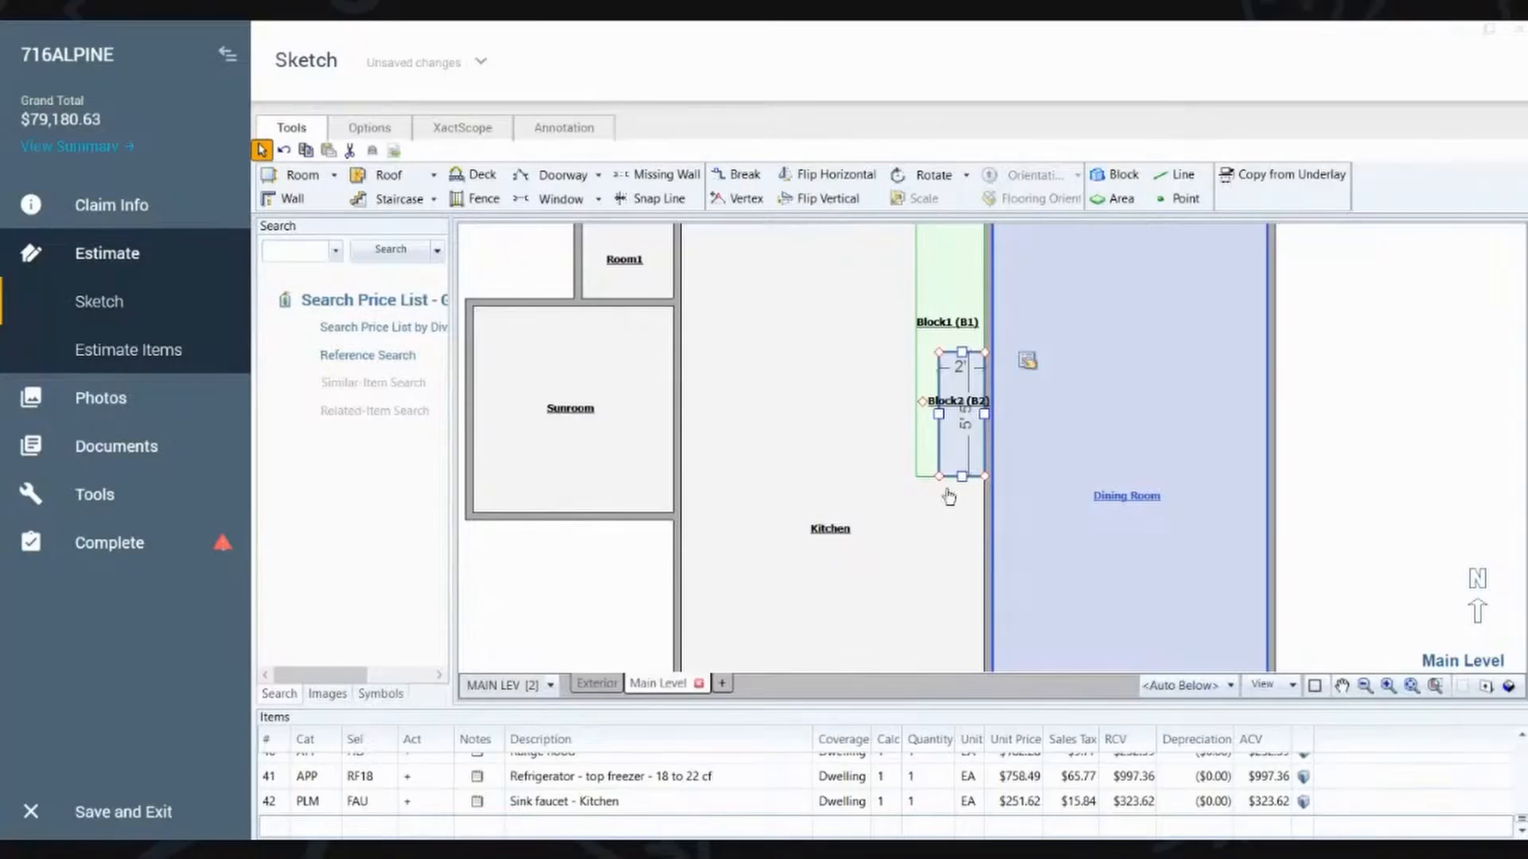
left_click(869, 501)
left_click_drag(868, 495, 1041, 279)
left_click_drag(1026, 517, 967, 412)
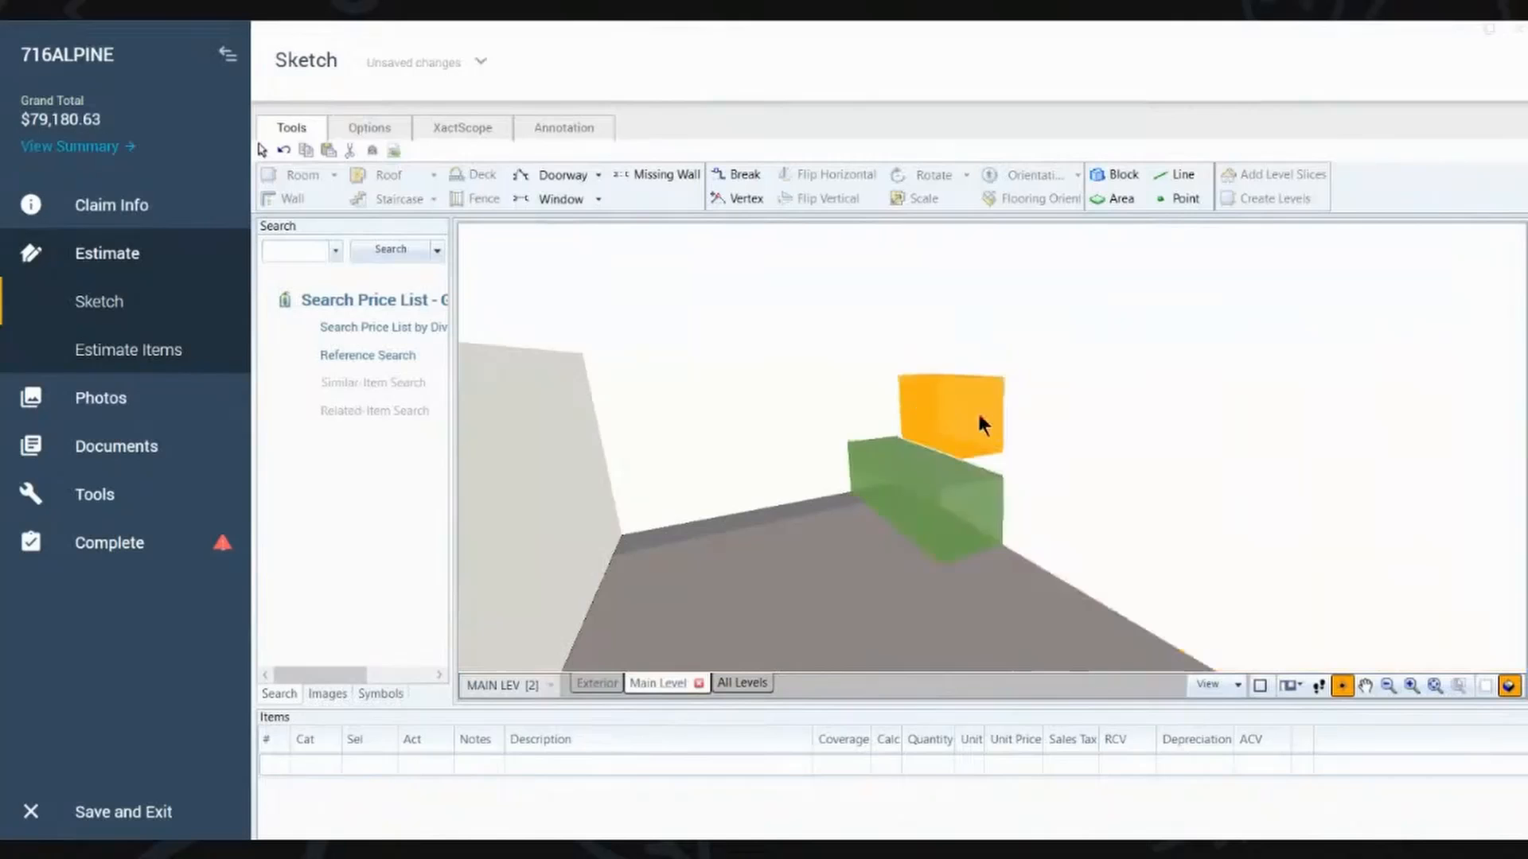
Step: Review the properties of the small upper block and the long base block, and view the pair in 3D
left_click(1106, 179)
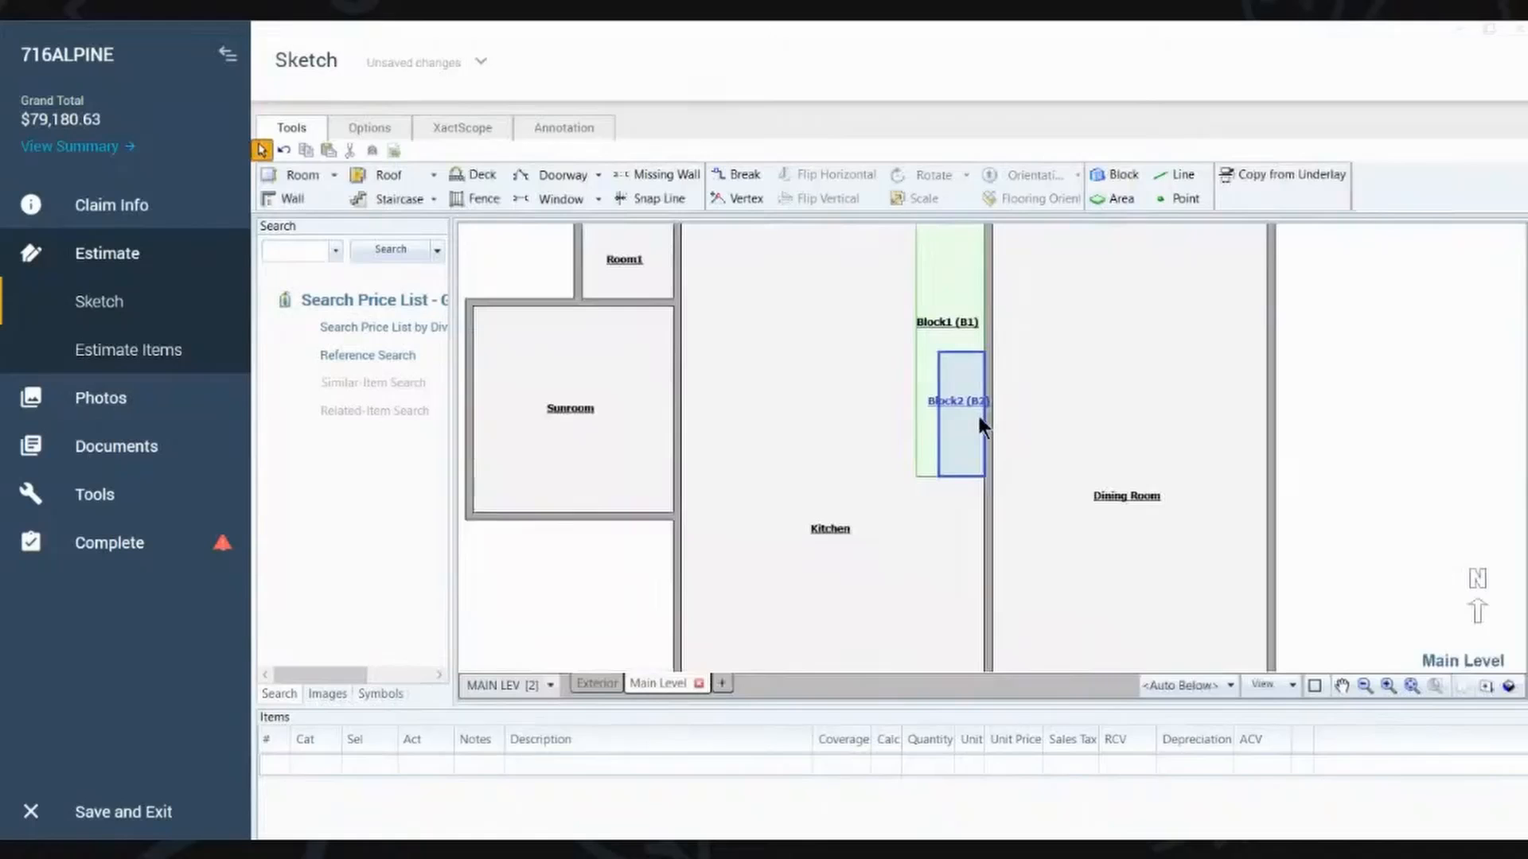
left_click(964, 394)
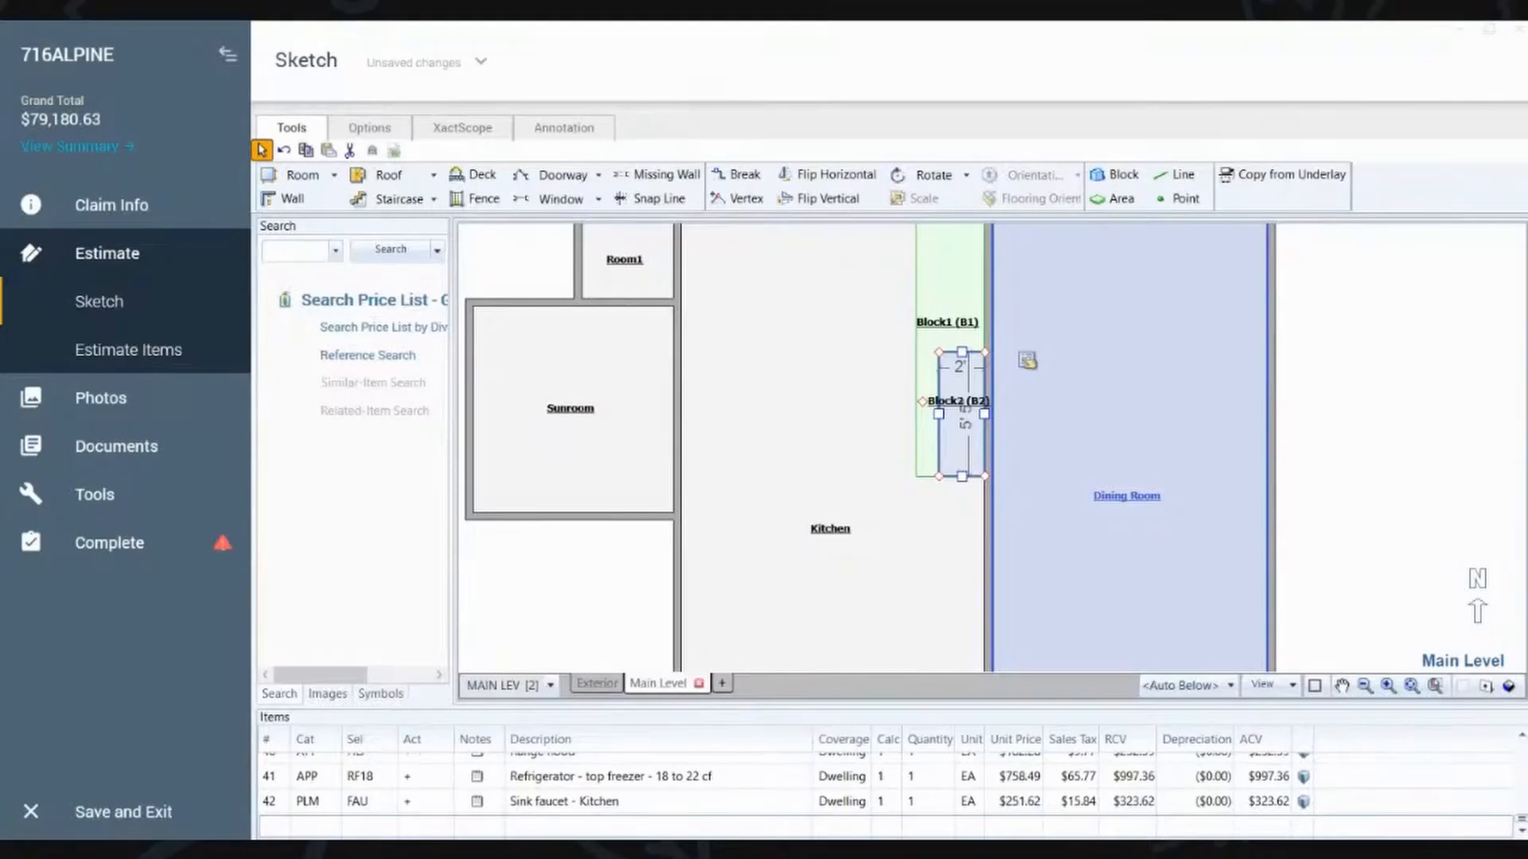
left_click(955, 299)
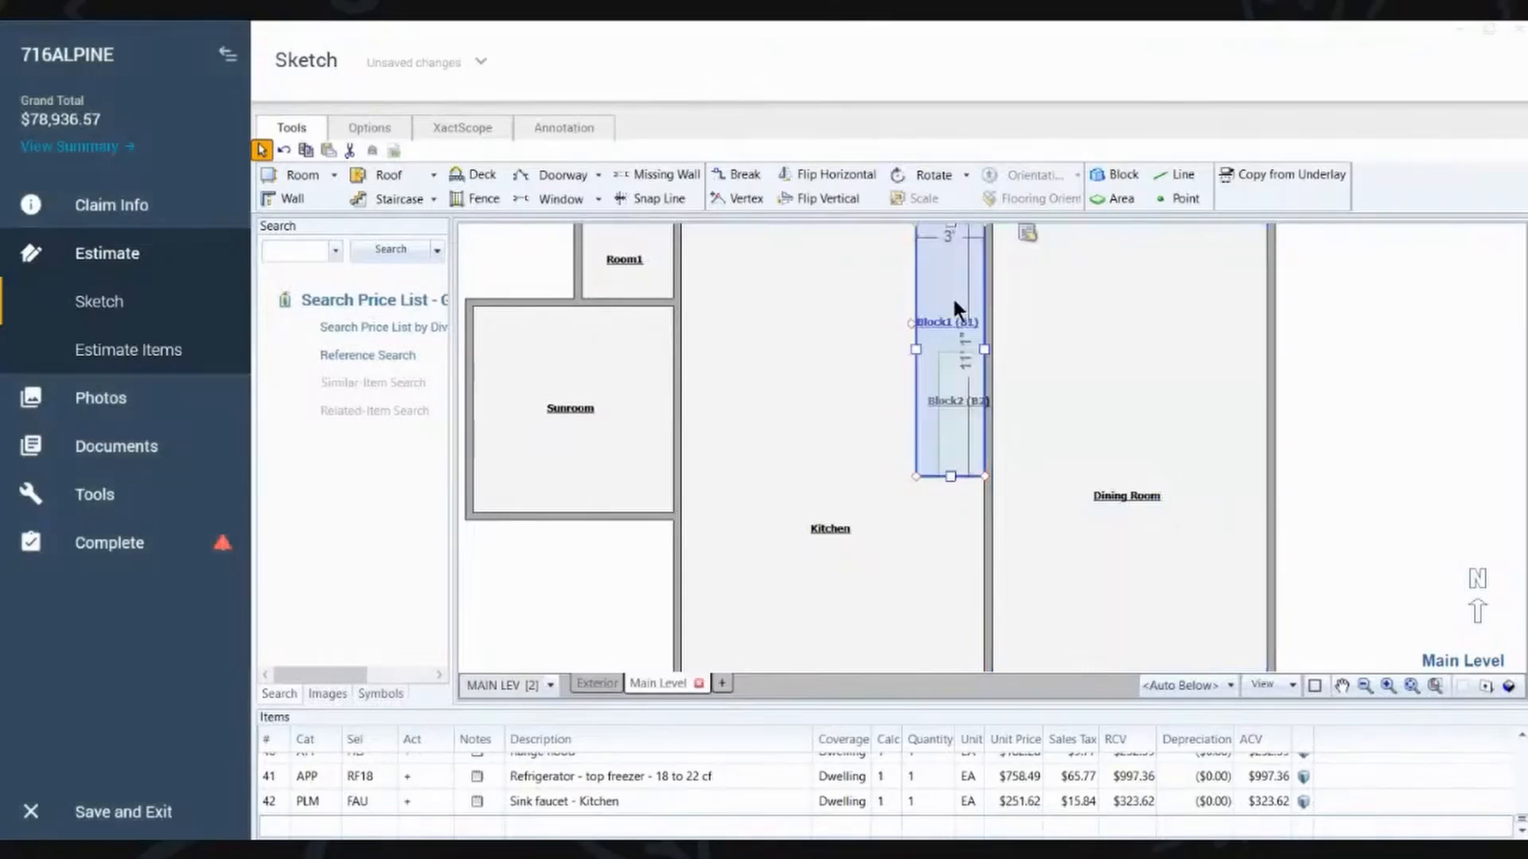
left_click(1028, 235)
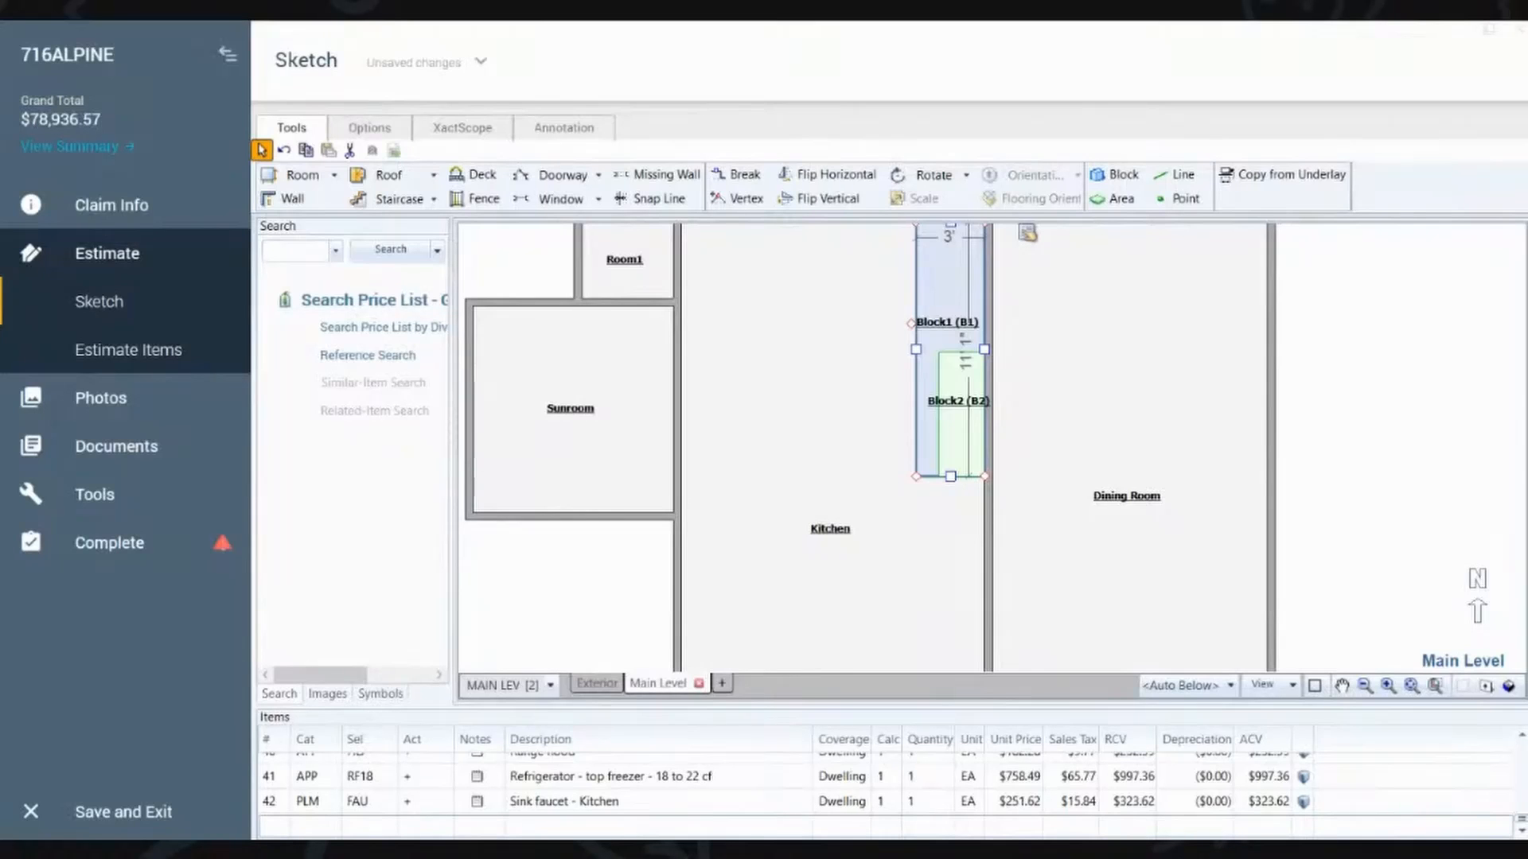
left_click(855, 500)
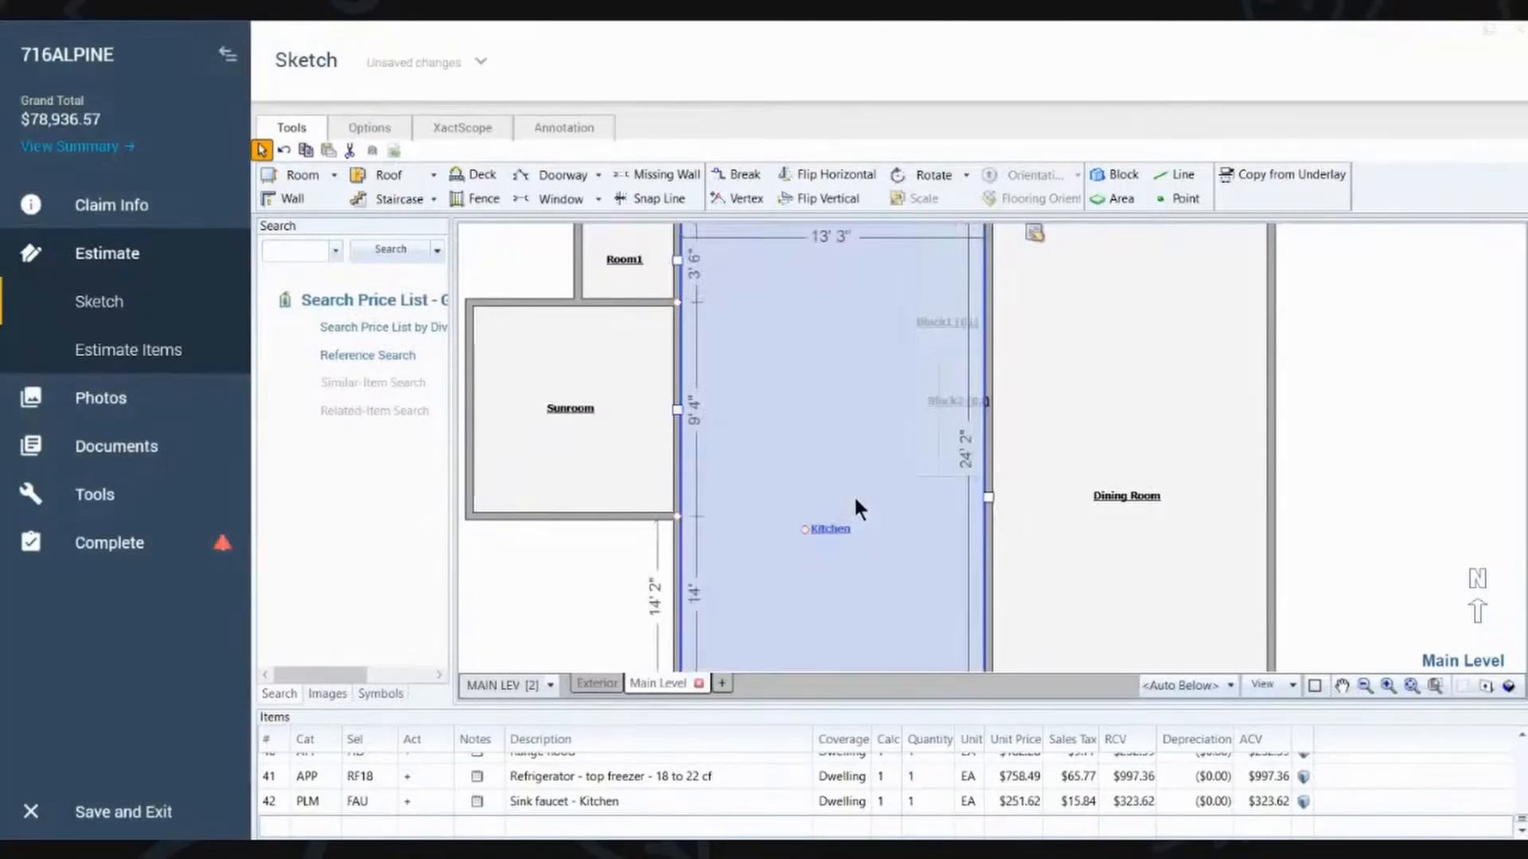
mouse_move(855, 499)
left_mouse_down()
mouse_move(821, 486)
mouse_move(995, 300)
mouse_move(970, 271)
left_mouse_up()
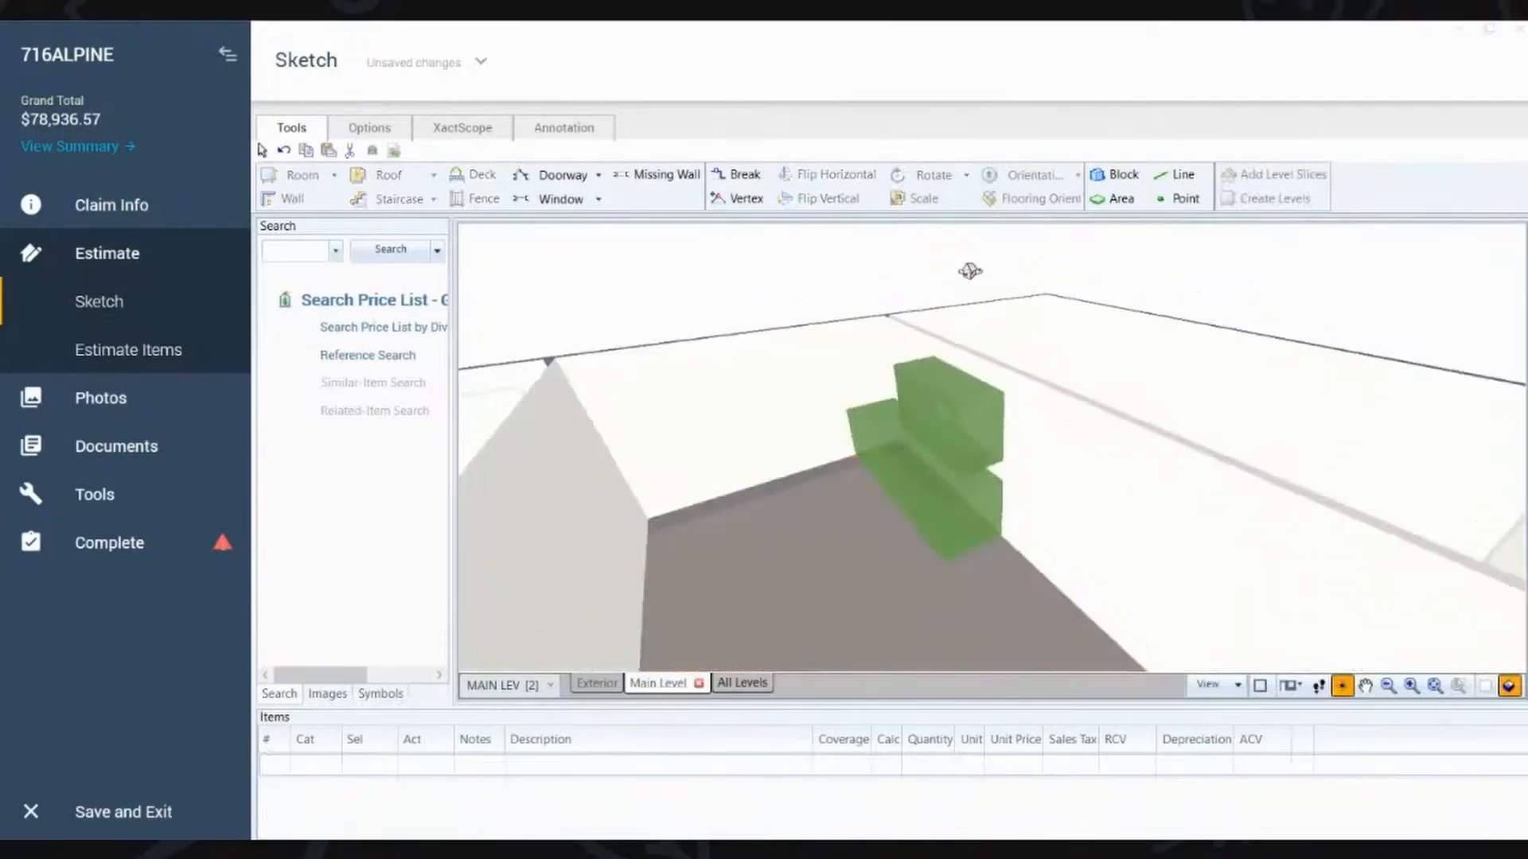
Step: Open the upper block's properties and examine how both kitchen blocks are stacked along the wall in 3D
left_click(967, 426)
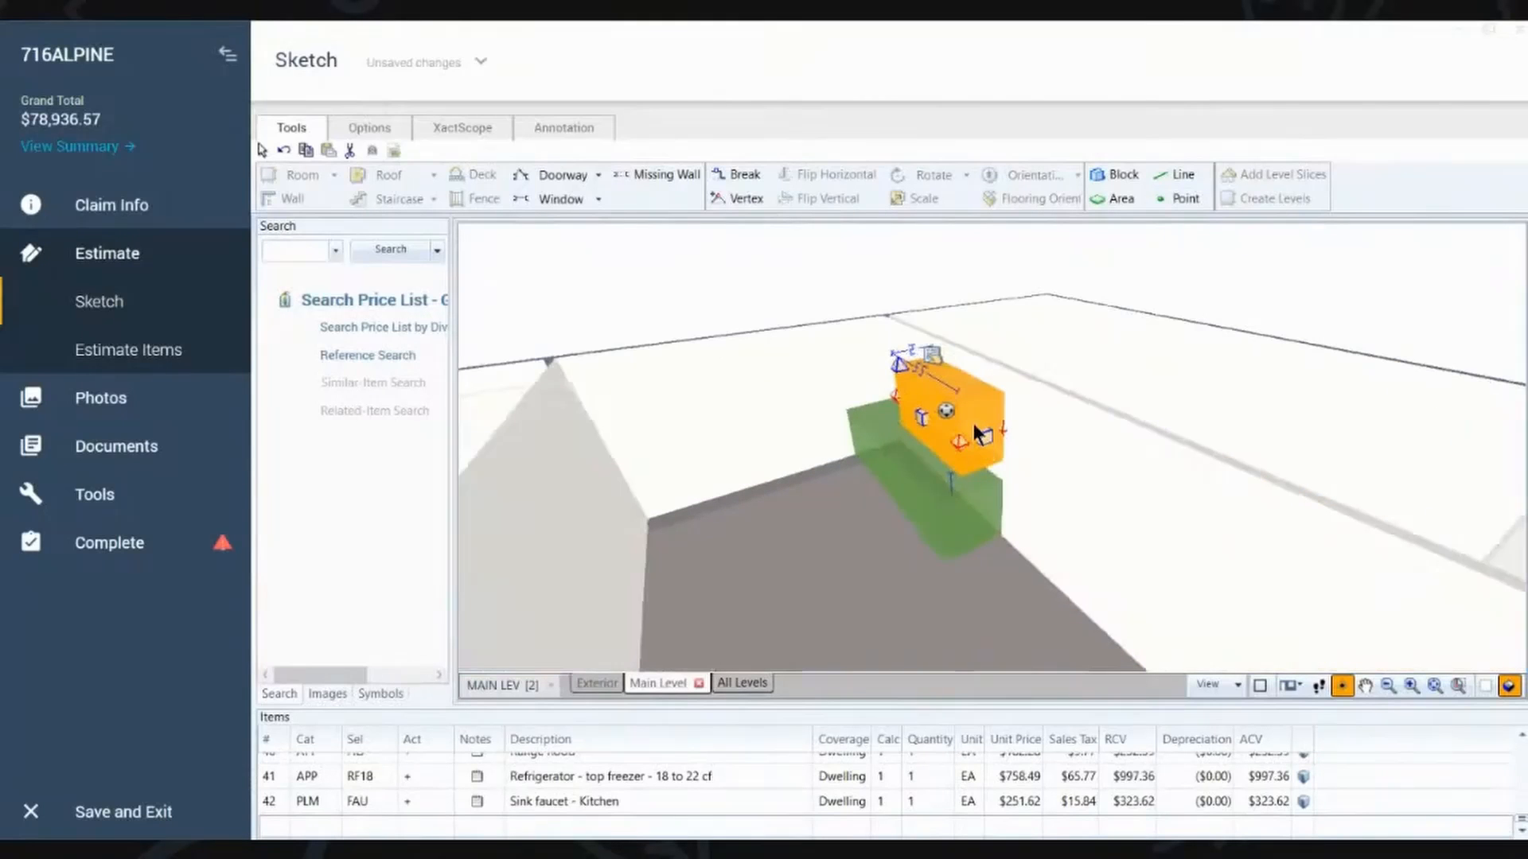
key("F8")
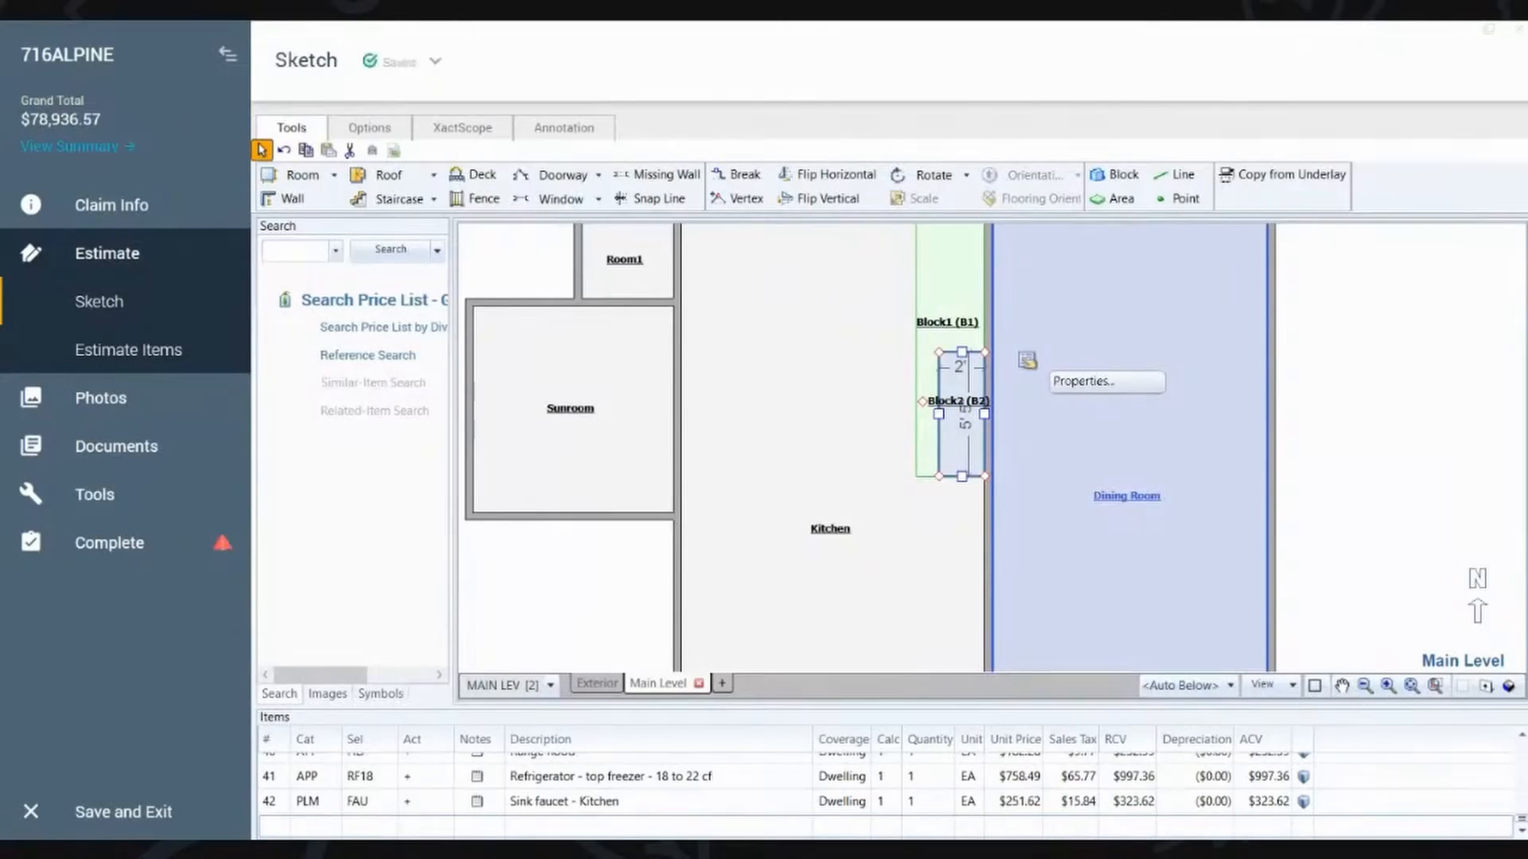
left_click(851, 430)
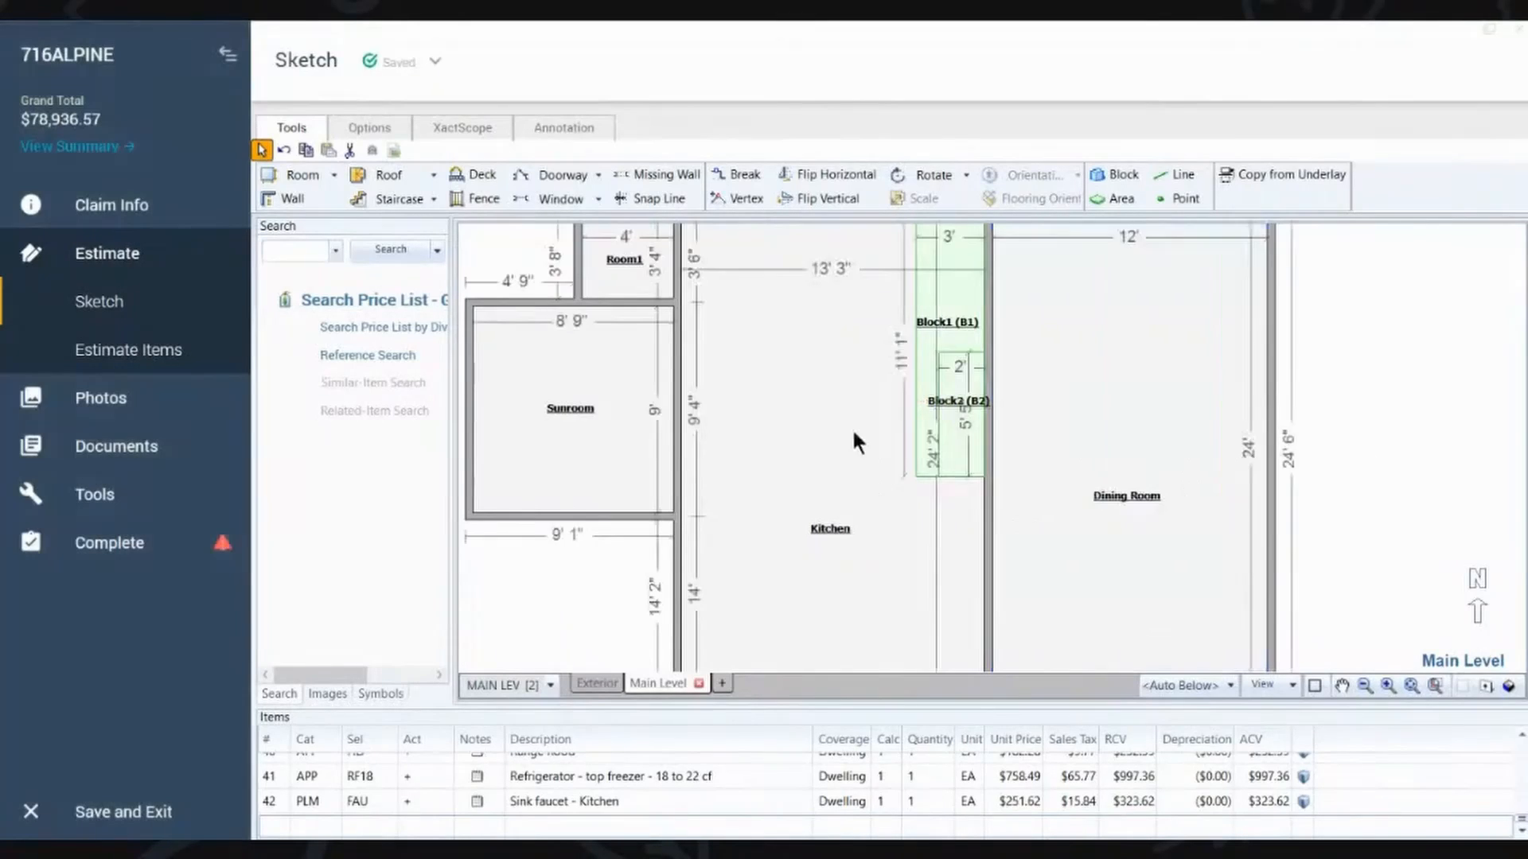
key("F8")
mouse_move(934, 423)
left_mouse_down()
mouse_move(921, 329)
mouse_move(945, 191)
left_mouse_up()
scroll(886, 482, "down", 1)
mouse_move(886, 485)
left_mouse_down()
mouse_move(833, 350)
mouse_move(838, 422)
mouse_move(891, 483)
mouse_move(933, 579)
mouse_move(861, 482)
left_mouse_up()
mouse_move(839, 549)
left_mouse_down()
mouse_move(802, 429)
mouse_move(802, 487)
left_mouse_up()
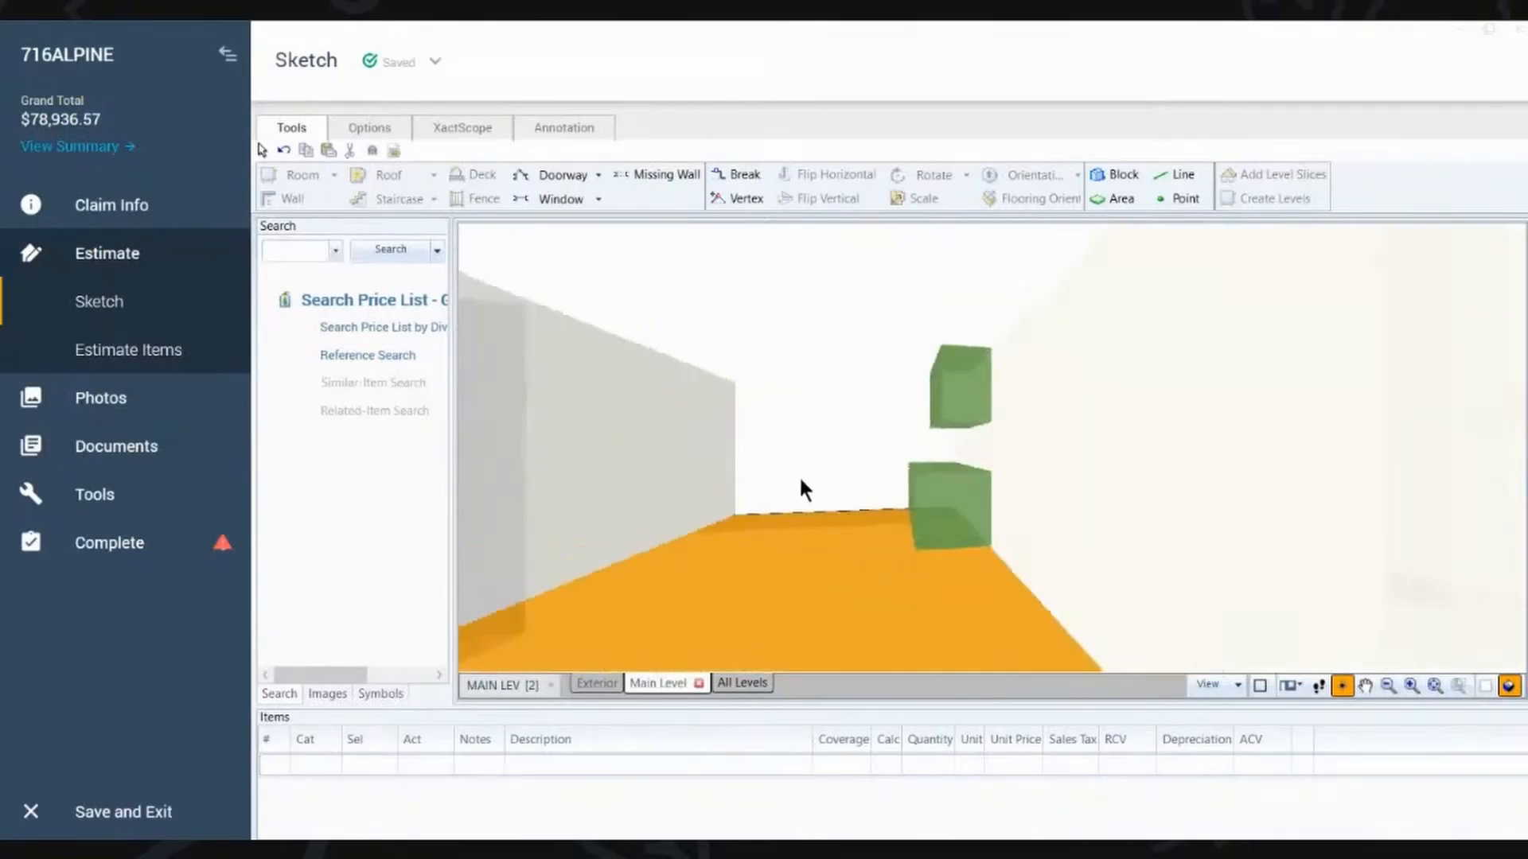
Step: Cut a missing-wall opening about 3' 10" wide in the wall between the Kitchen and Dining Room, and check it in 3D
key("F8")
scroll(848, 428, "down", 3)
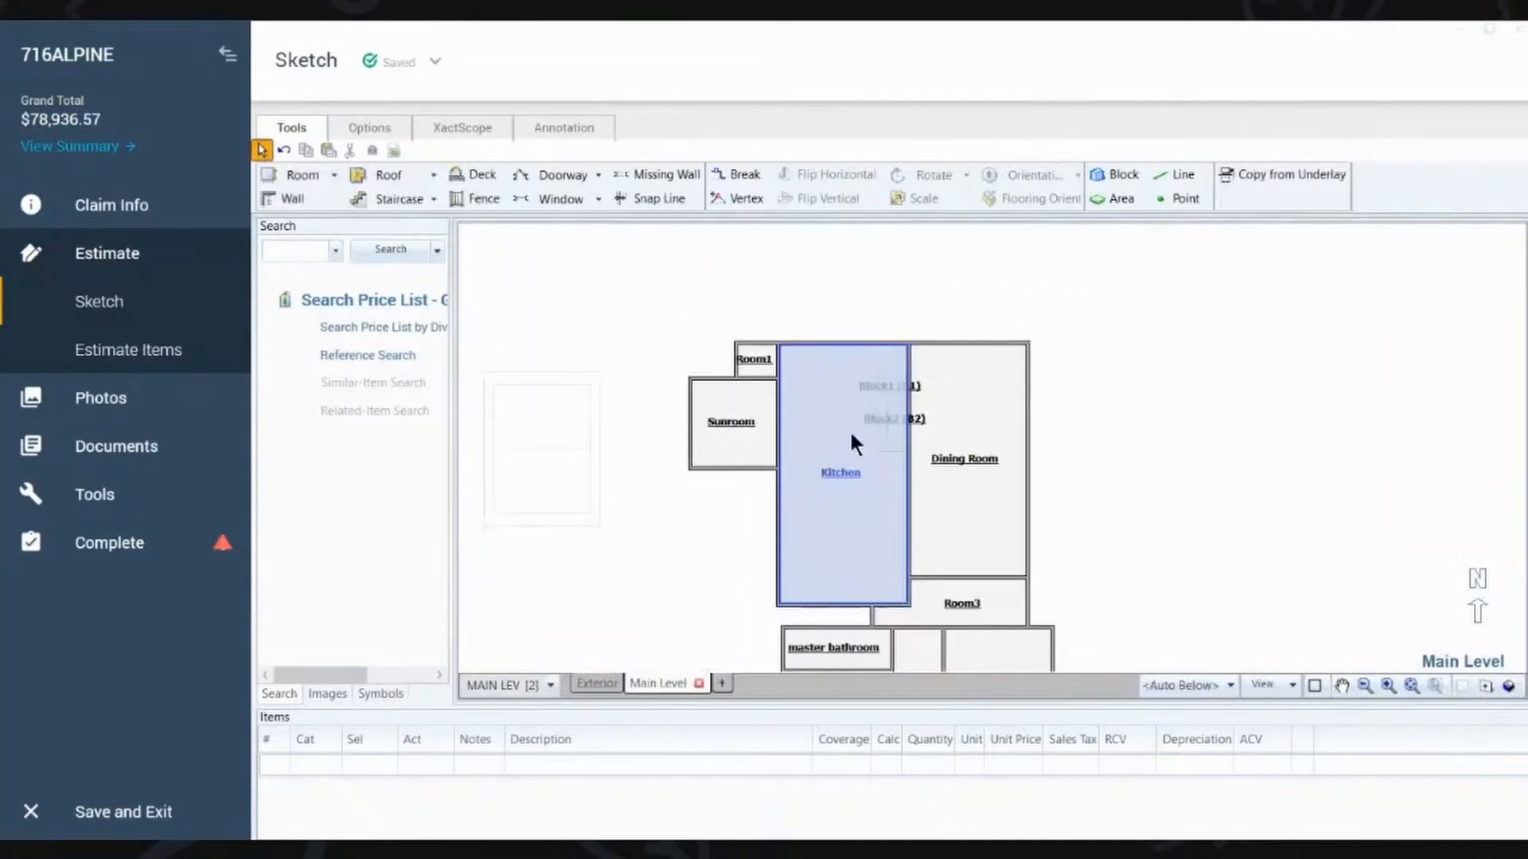
scroll(848, 428, "up", 1)
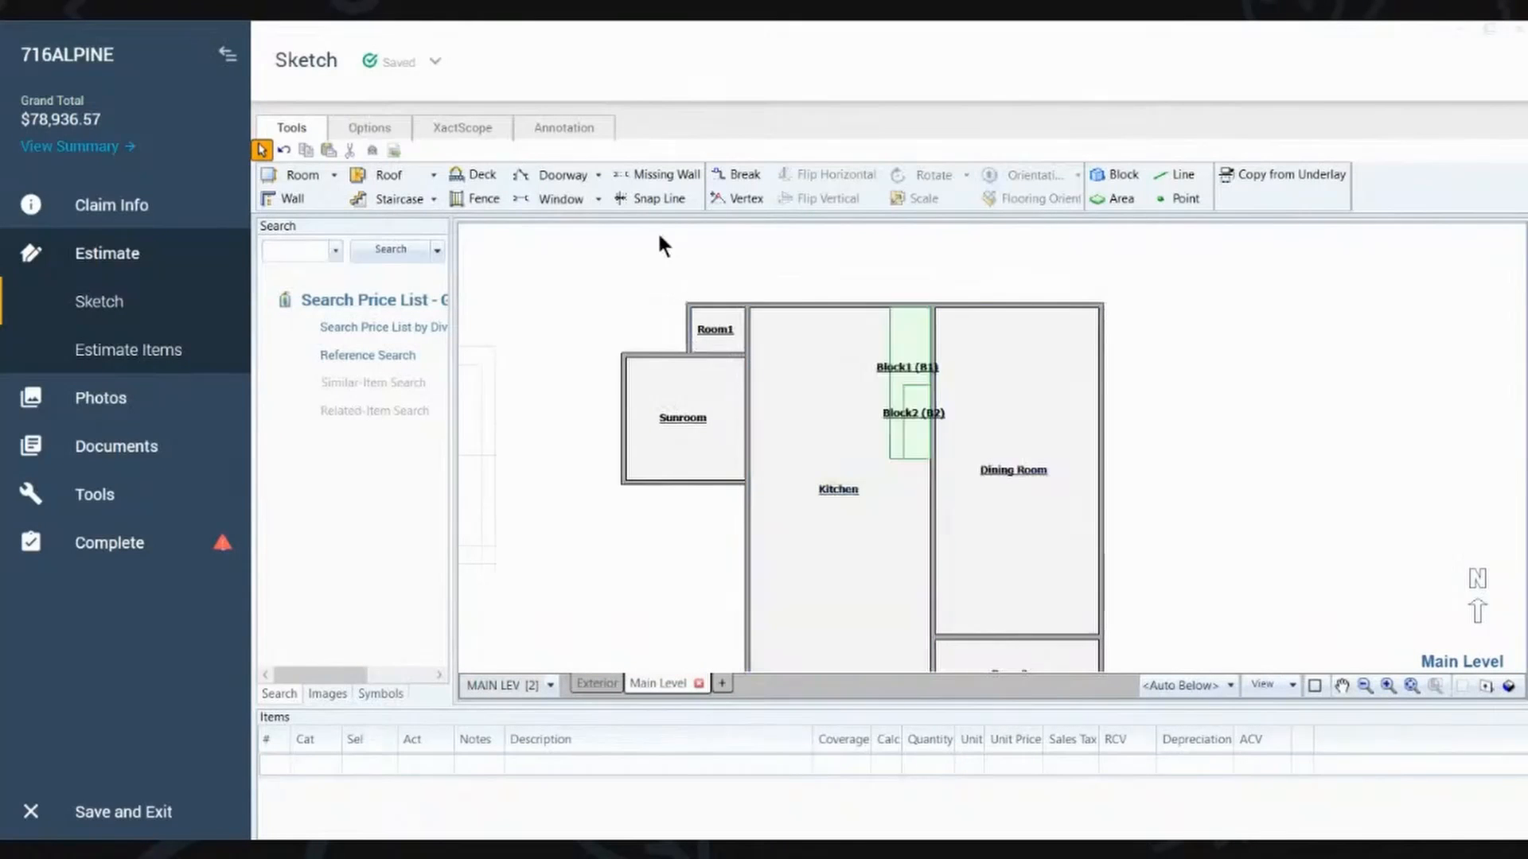
left_click(660, 181)
left_click(657, 176)
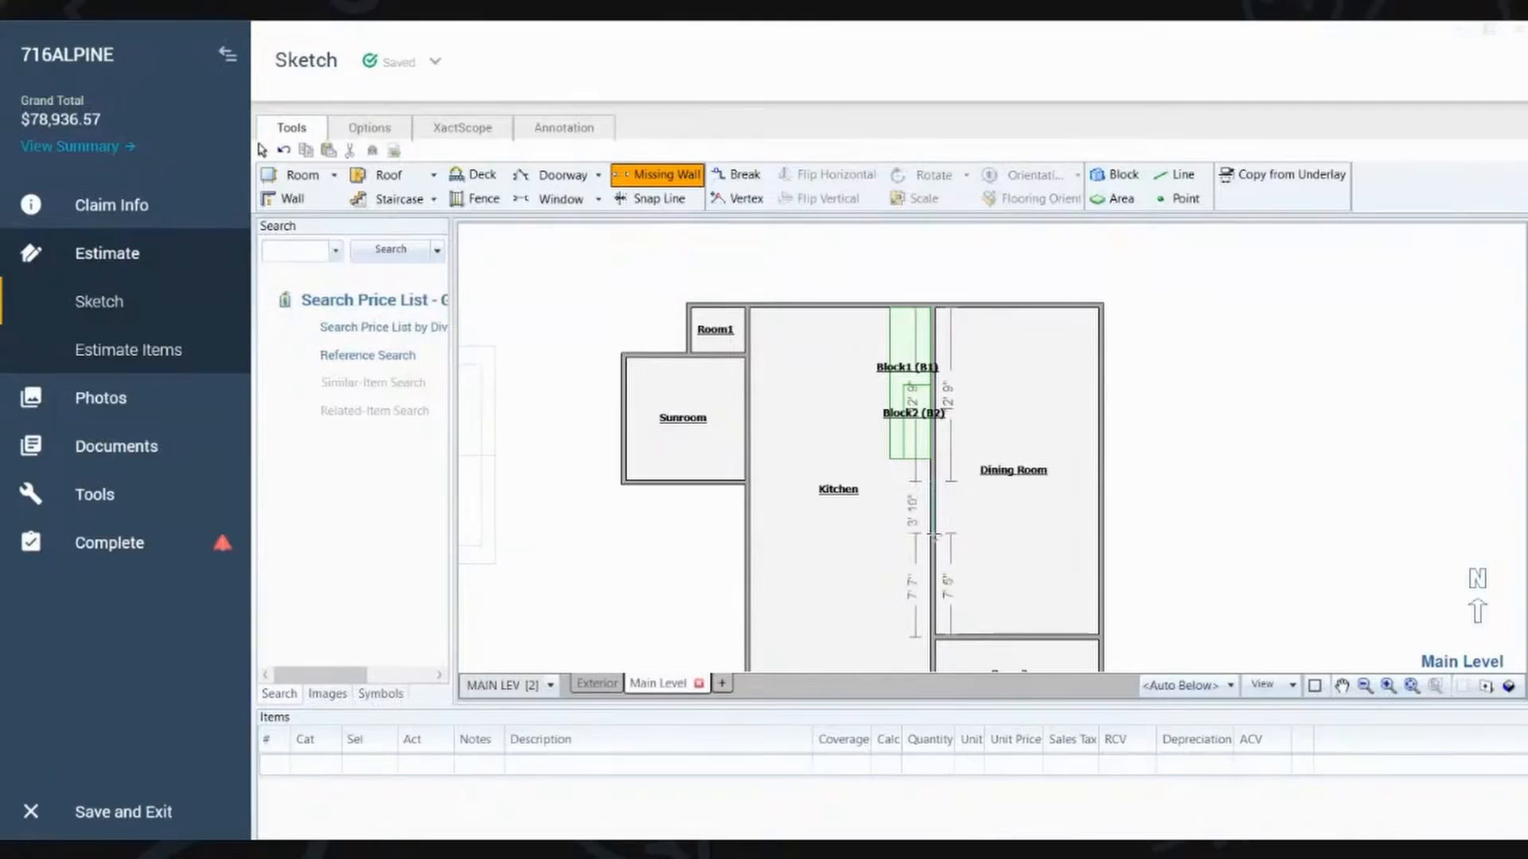
left_click(932, 534)
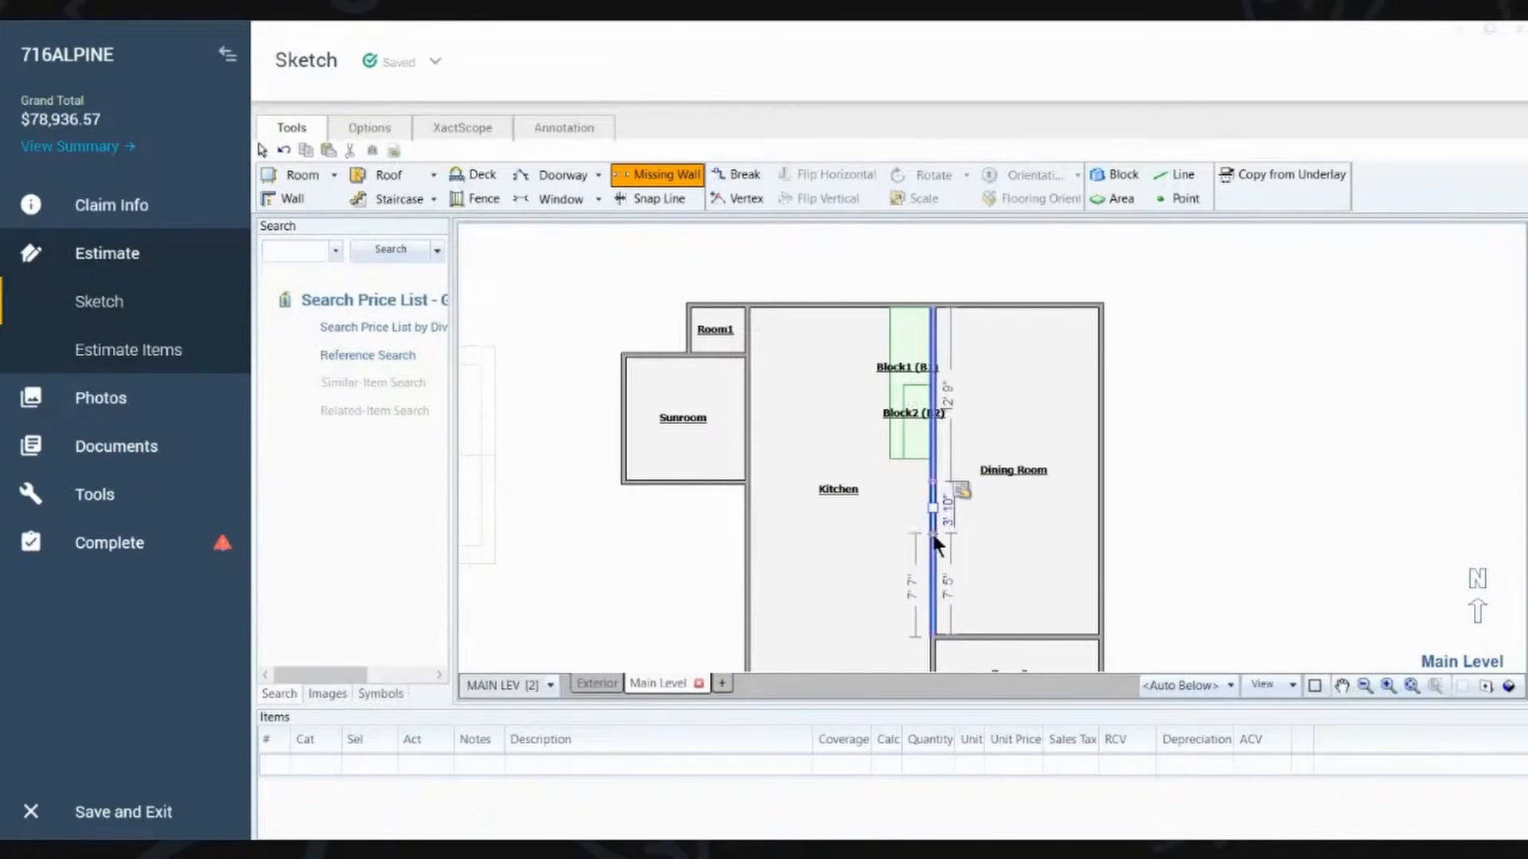
mouse_move(877, 528)
left_mouse_down()
mouse_move(938, 409)
mouse_move(1062, 360)
mouse_move(1076, 261)
mouse_move(1038, 185)
mouse_move(1047, 283)
mouse_move(1061, 218)
mouse_move(1039, 410)
mouse_move(927, 433)
left_mouse_up()
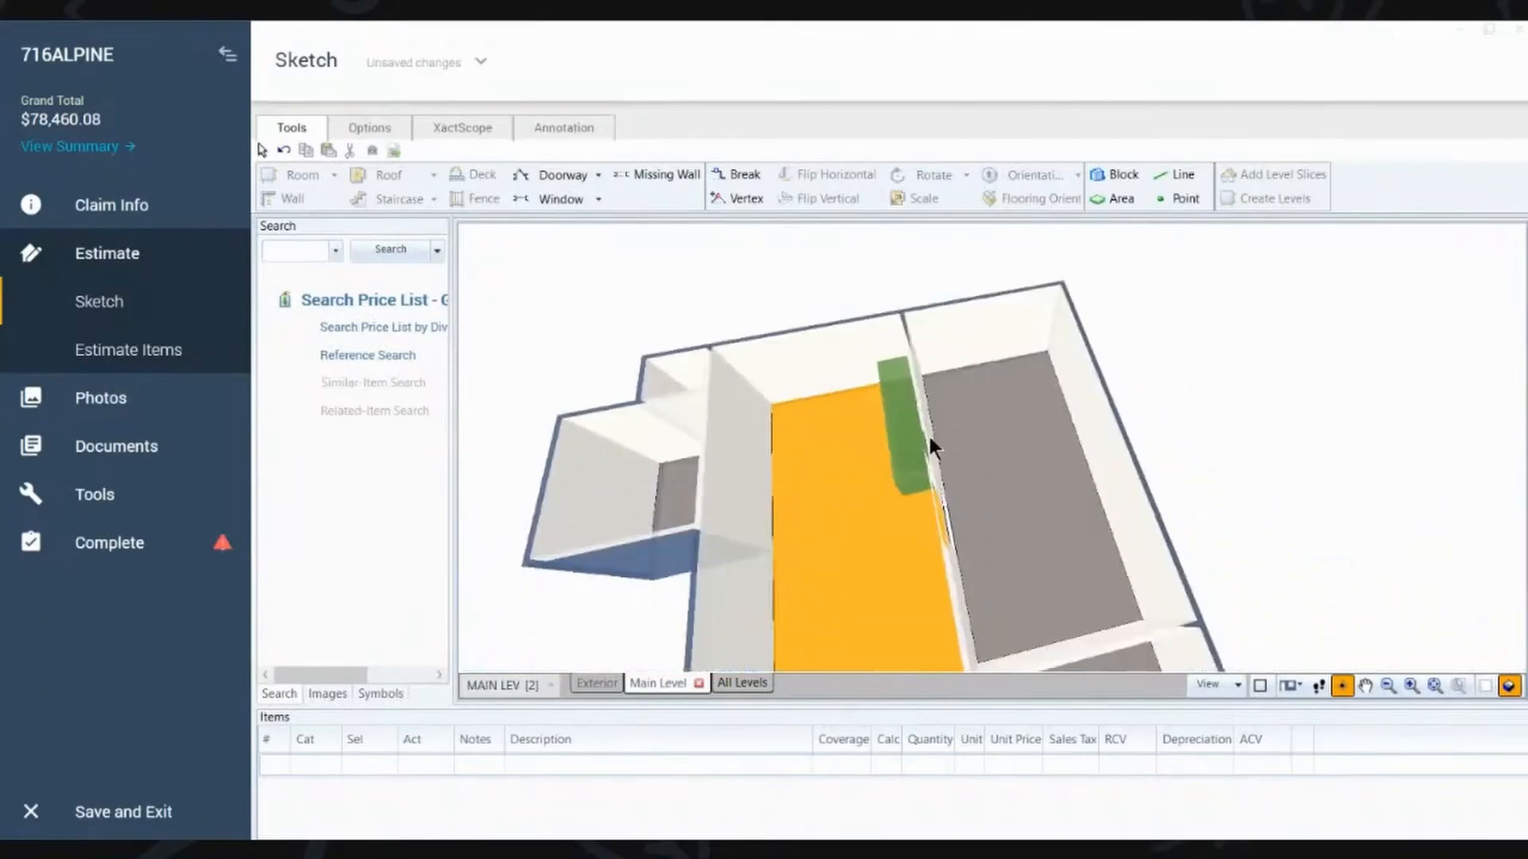
key("Escape")
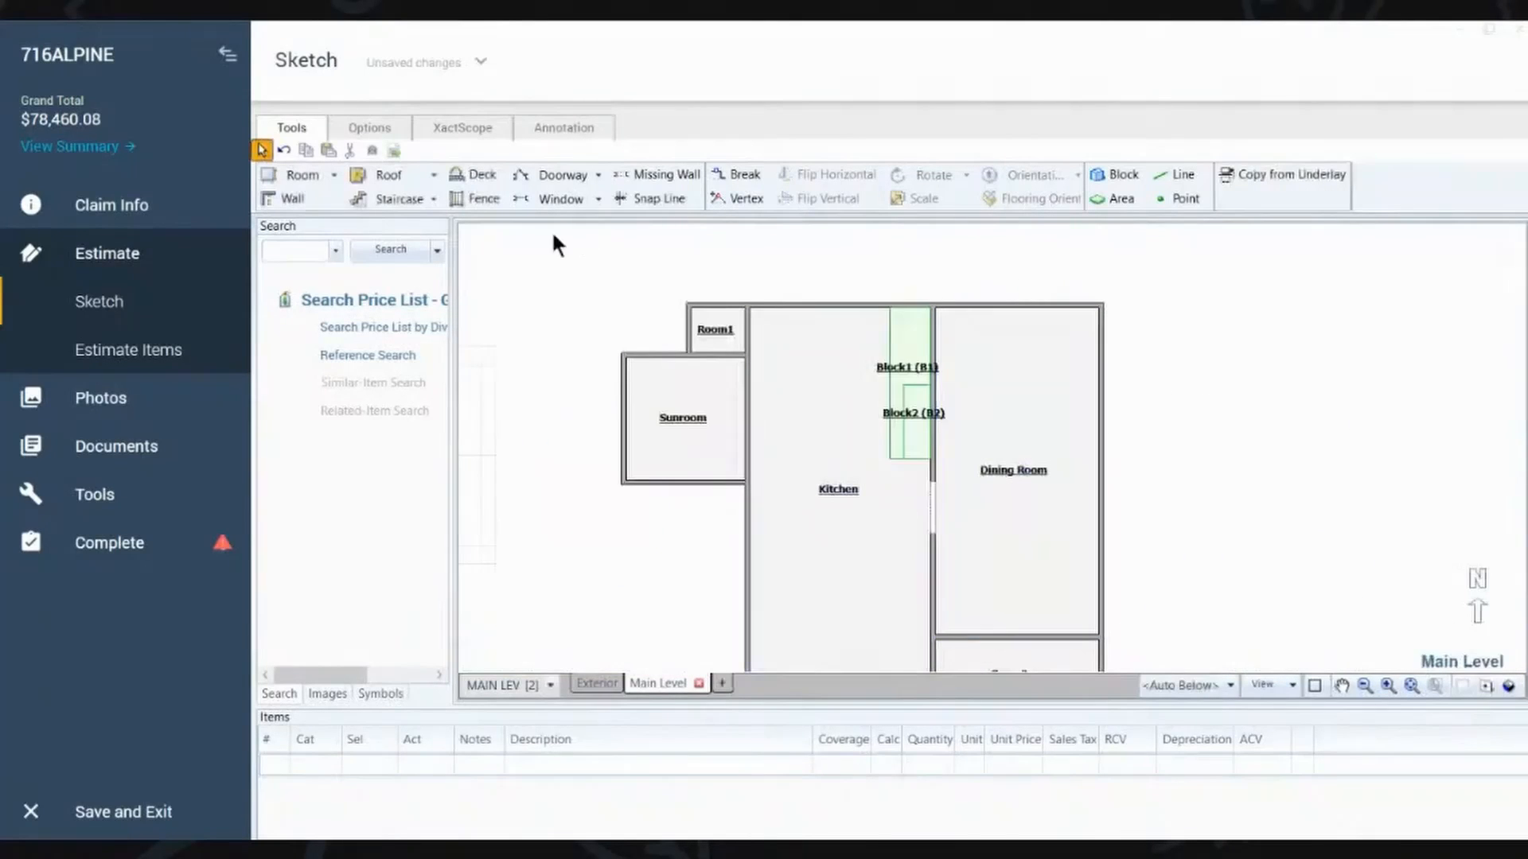
Step: Insert a standard hung window 2' 6" wide in the Kitchen's north wall and check it in 3D
left_click(550, 198)
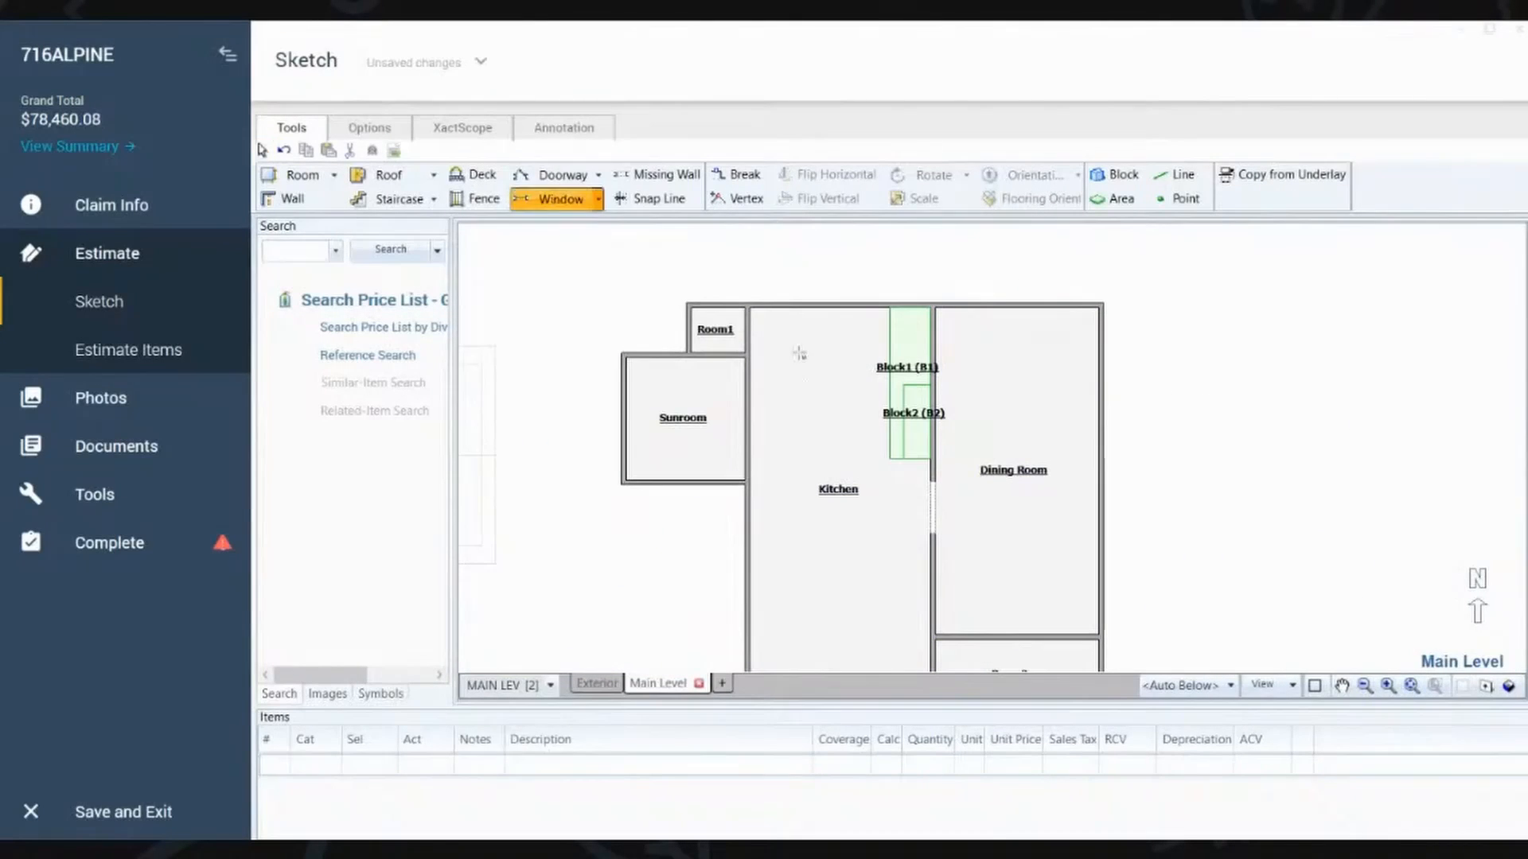
left_click(826, 308)
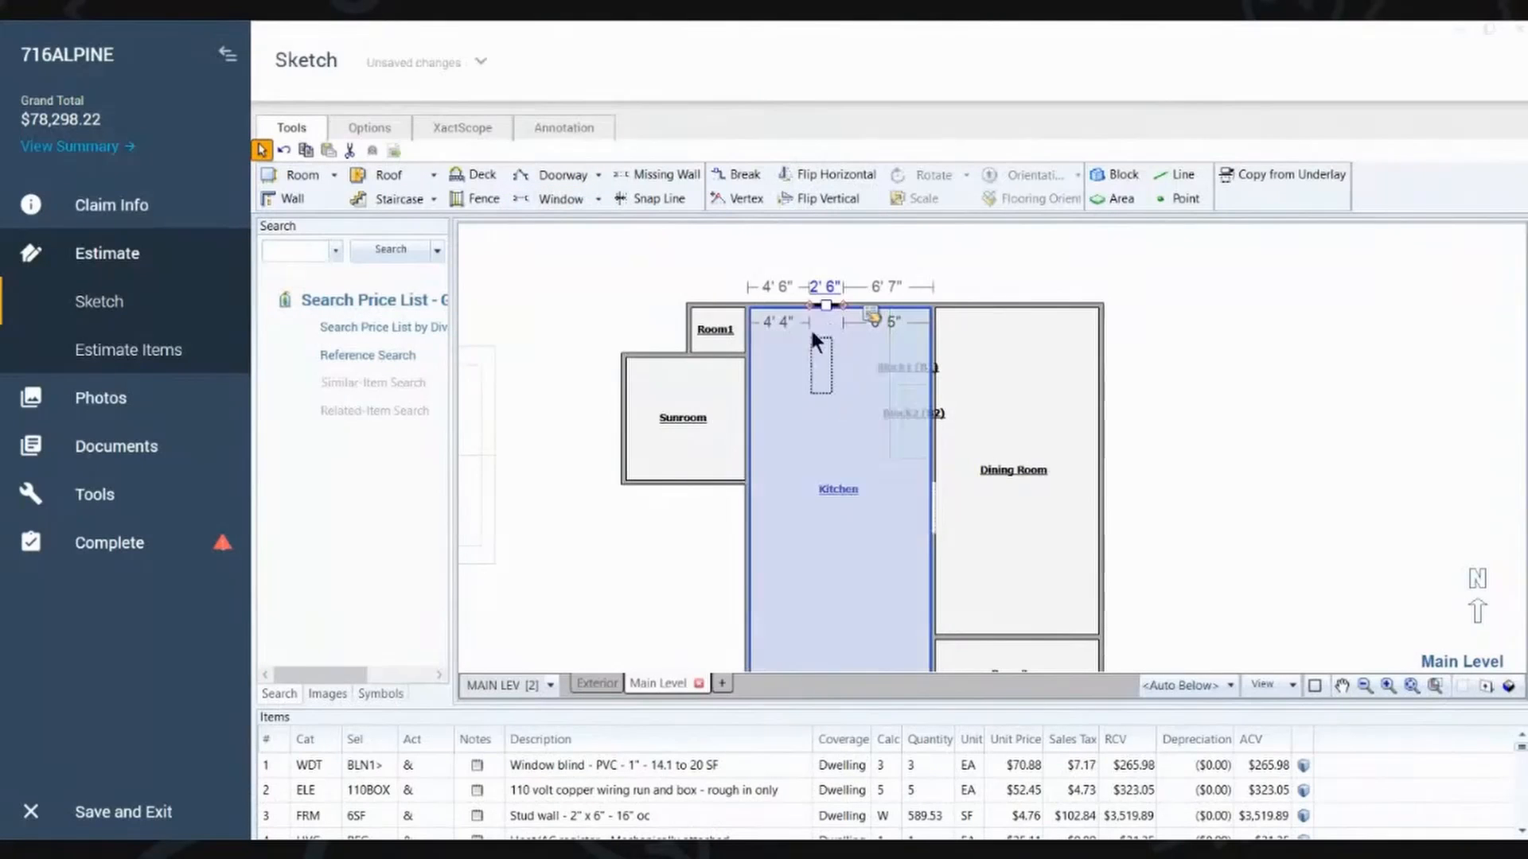
left_click(815, 321)
mouse_move(852, 393)
left_mouse_down()
mouse_move(859, 453)
mouse_move(838, 300)
mouse_move(917, 352)
mouse_move(823, 353)
left_mouse_up()
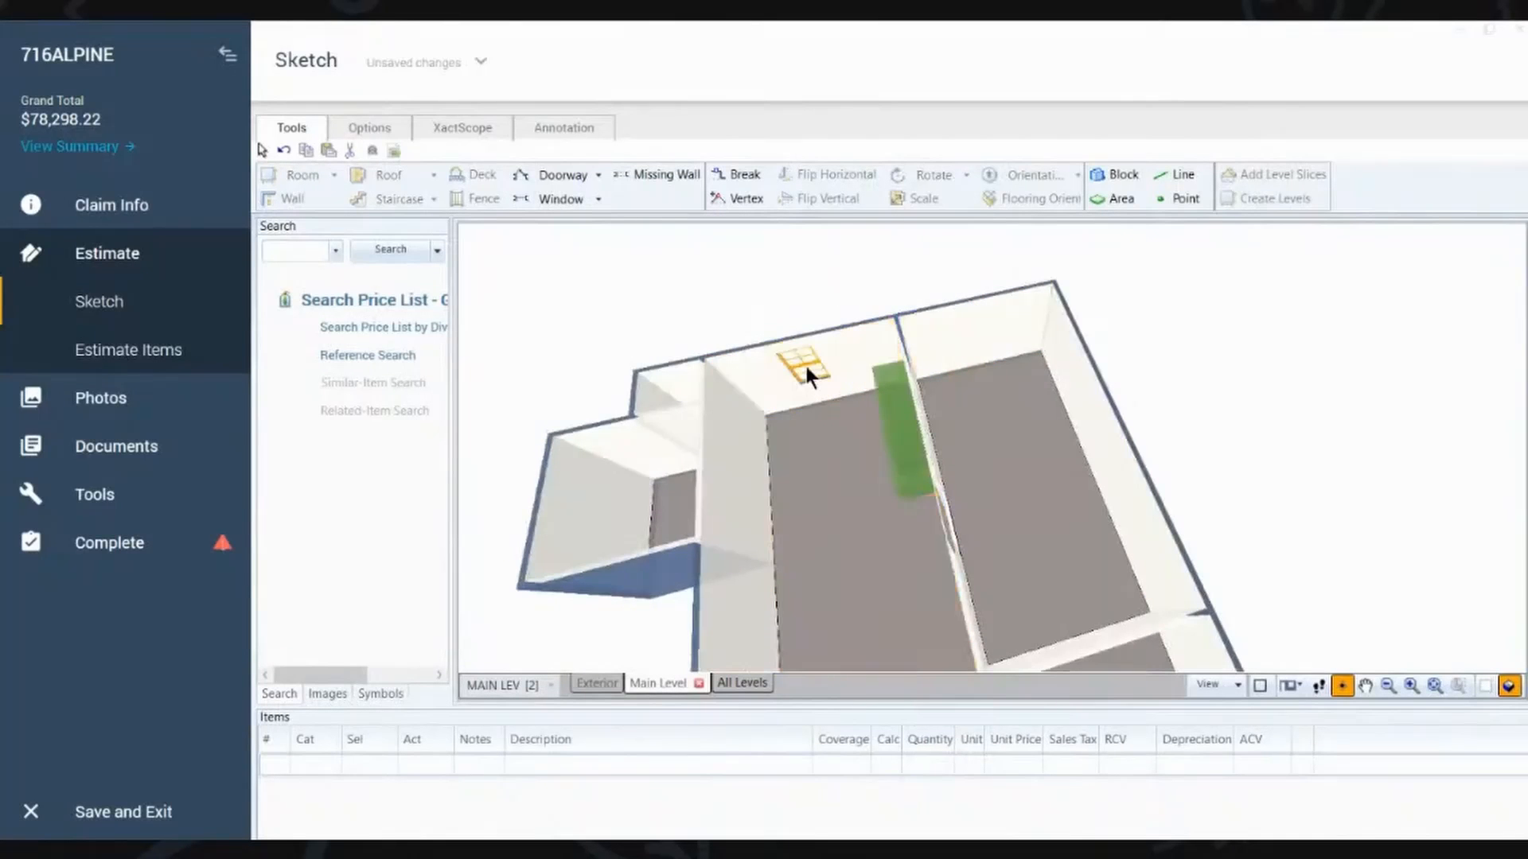
scroll(806, 366, "up", 5)
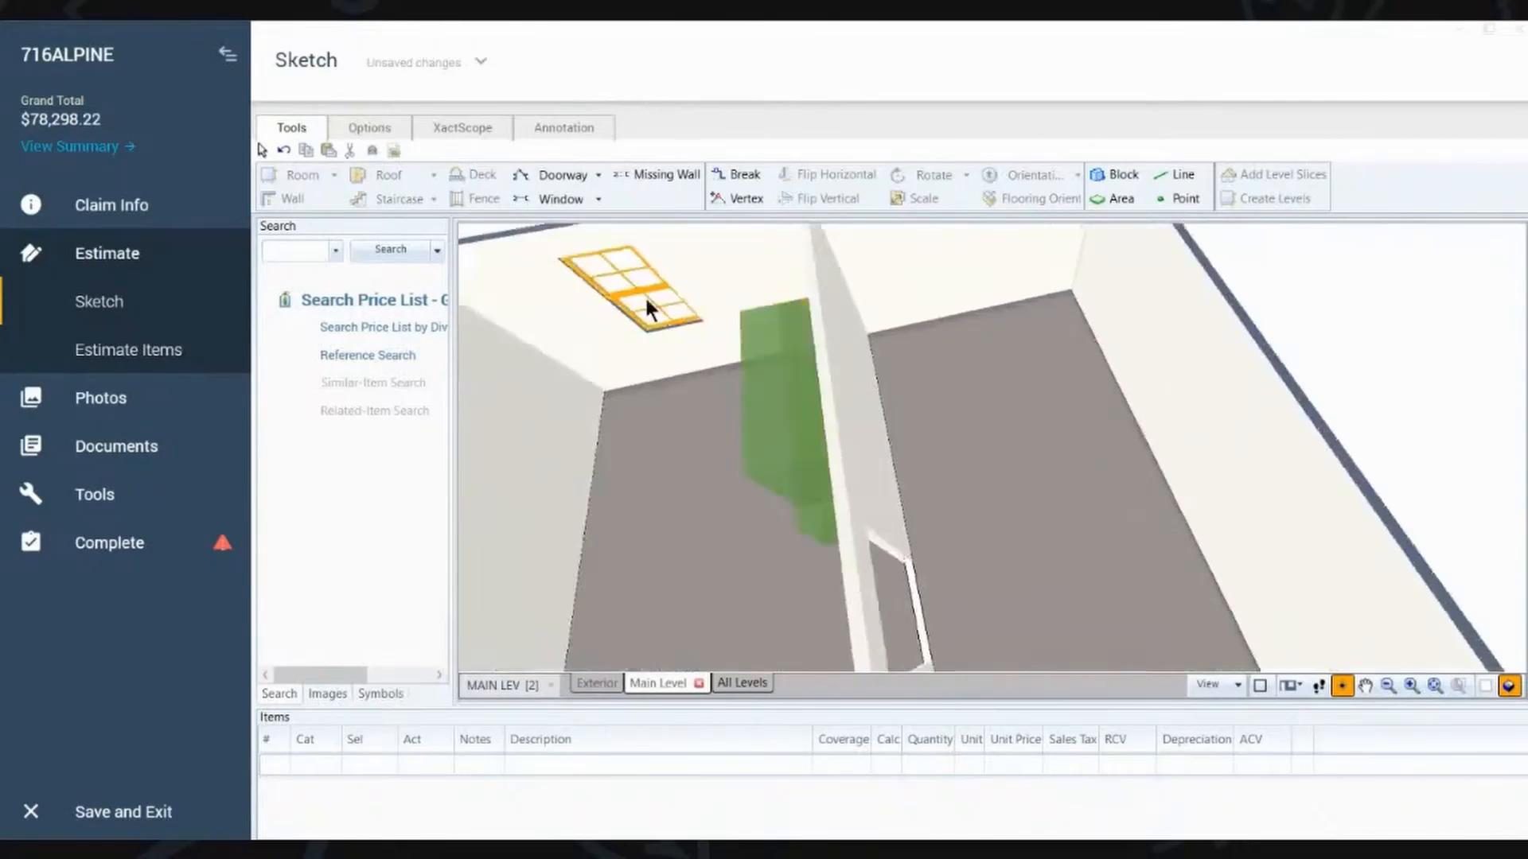
key("Escape")
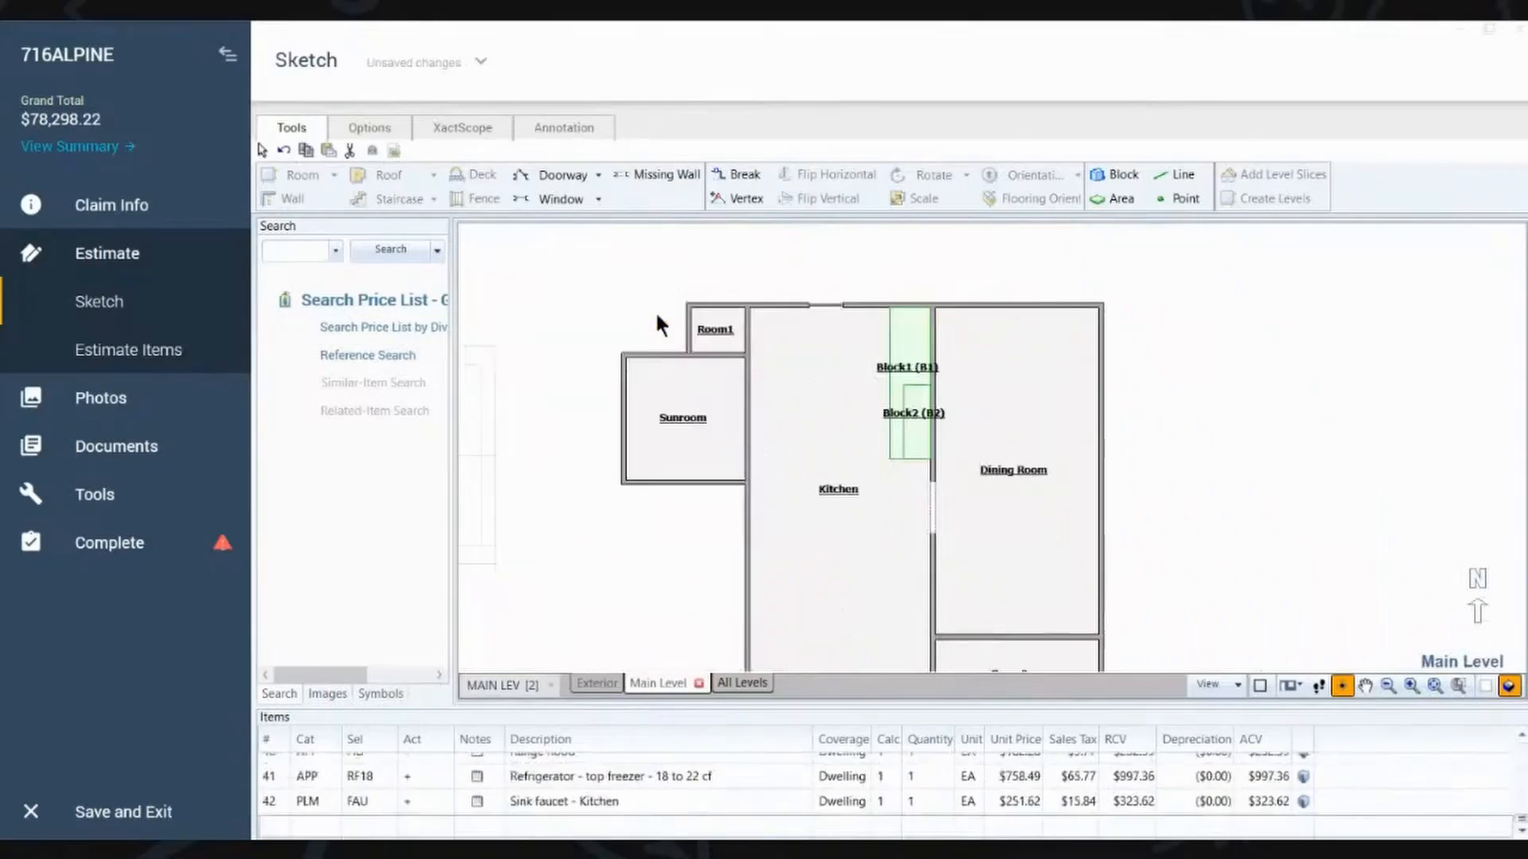
Step: Review the available window types and the properties of the window in the Kitchen's north wall
left_click(824, 305)
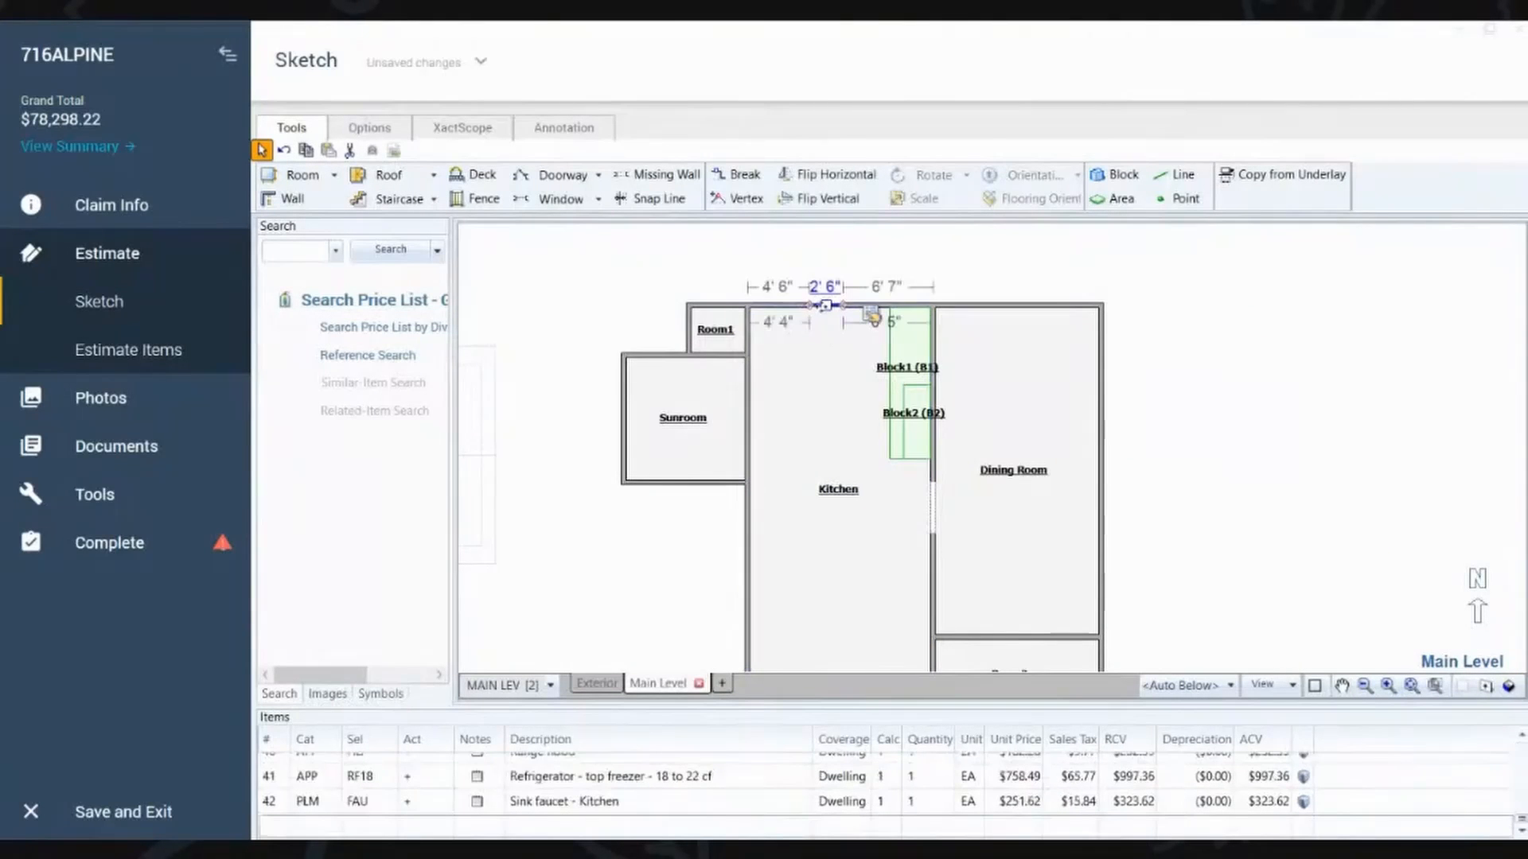
left_click(598, 201)
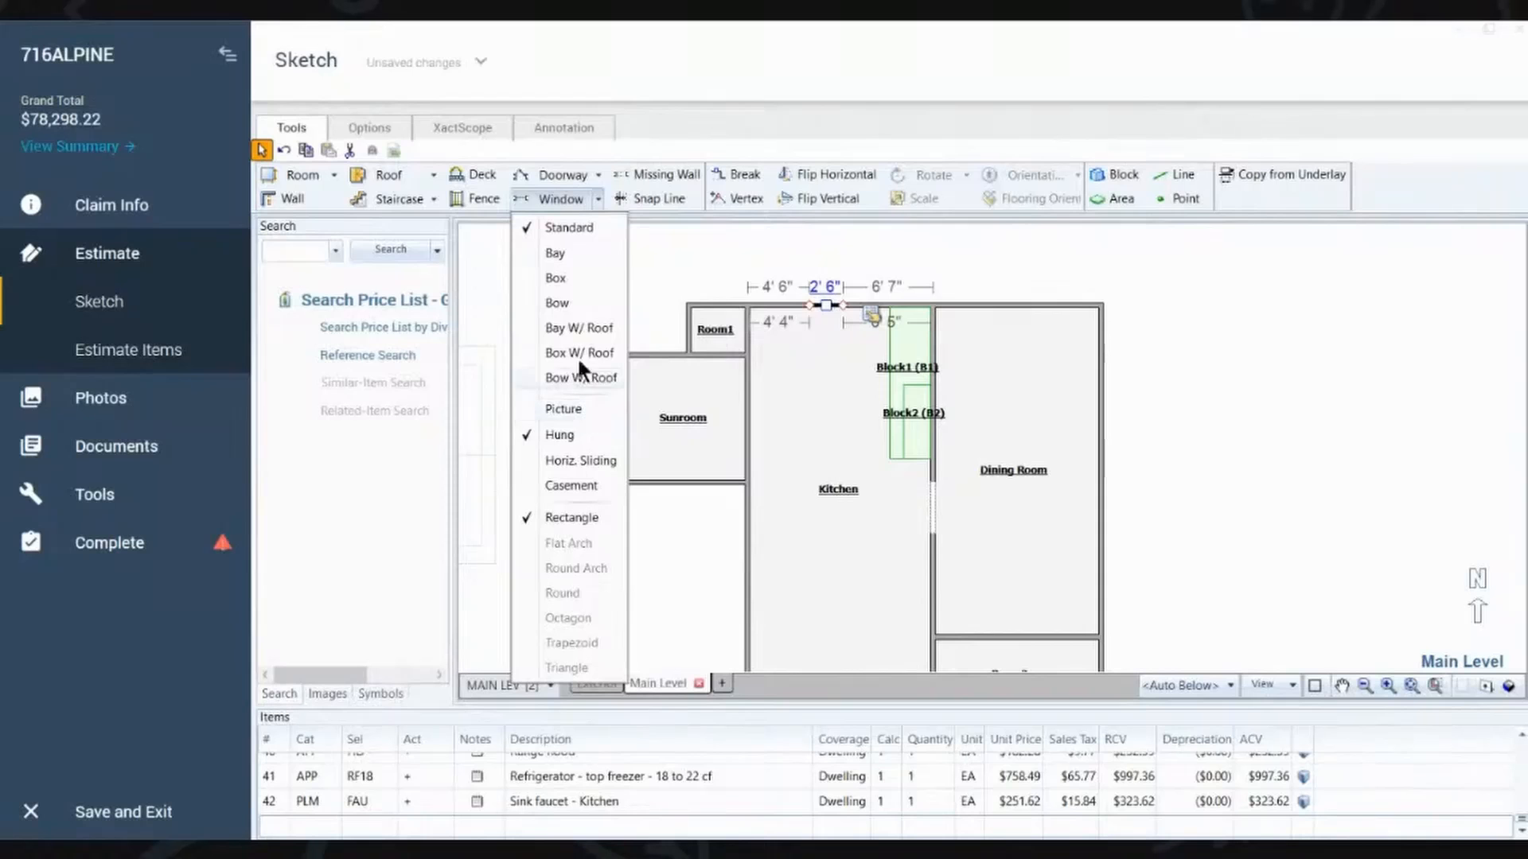
left_click(828, 292)
left_click(827, 295)
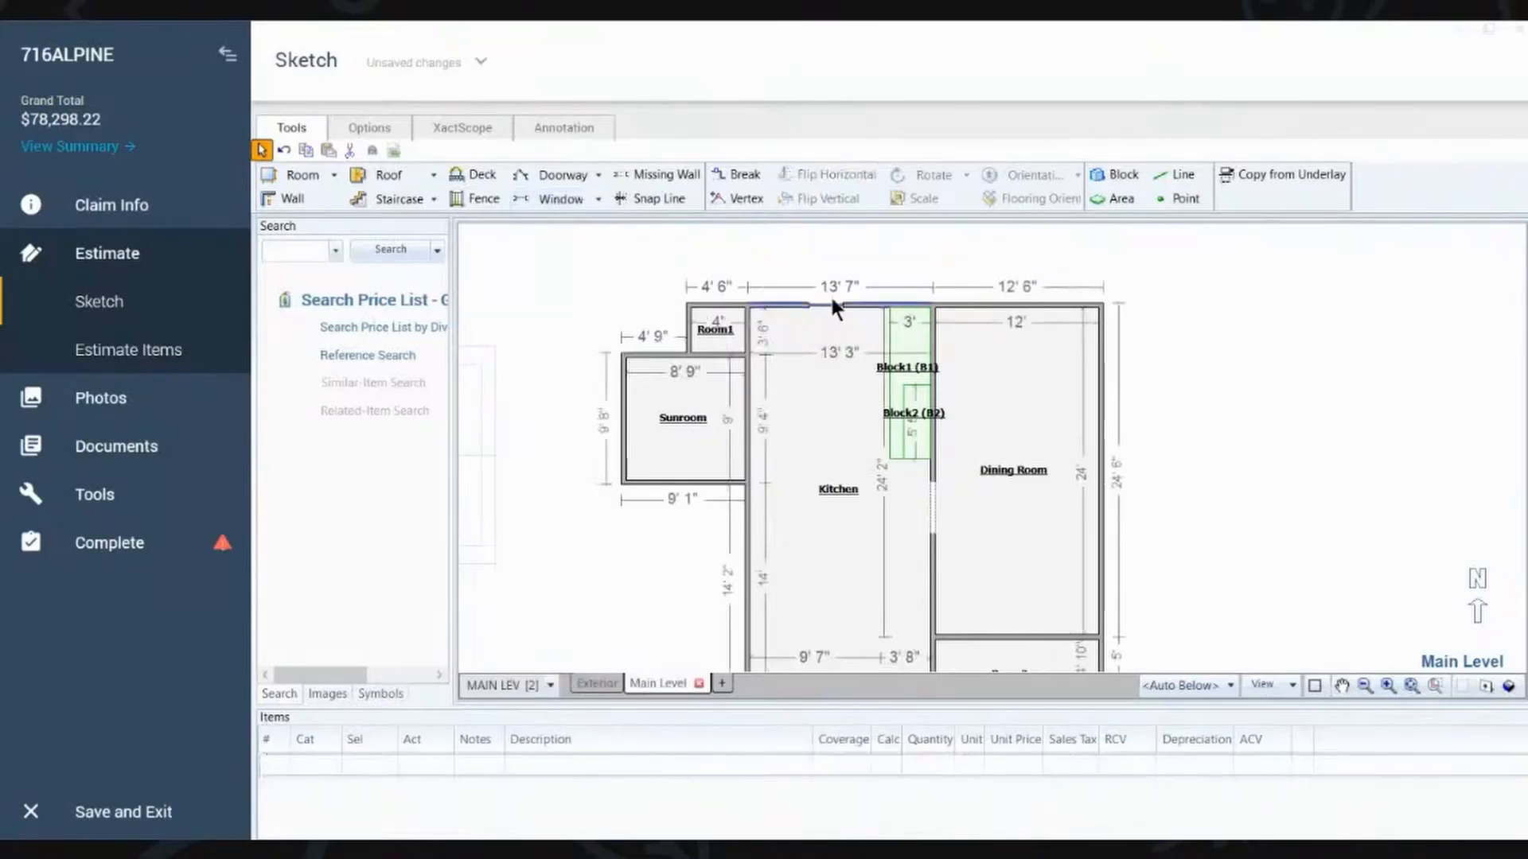
left_click(820, 303)
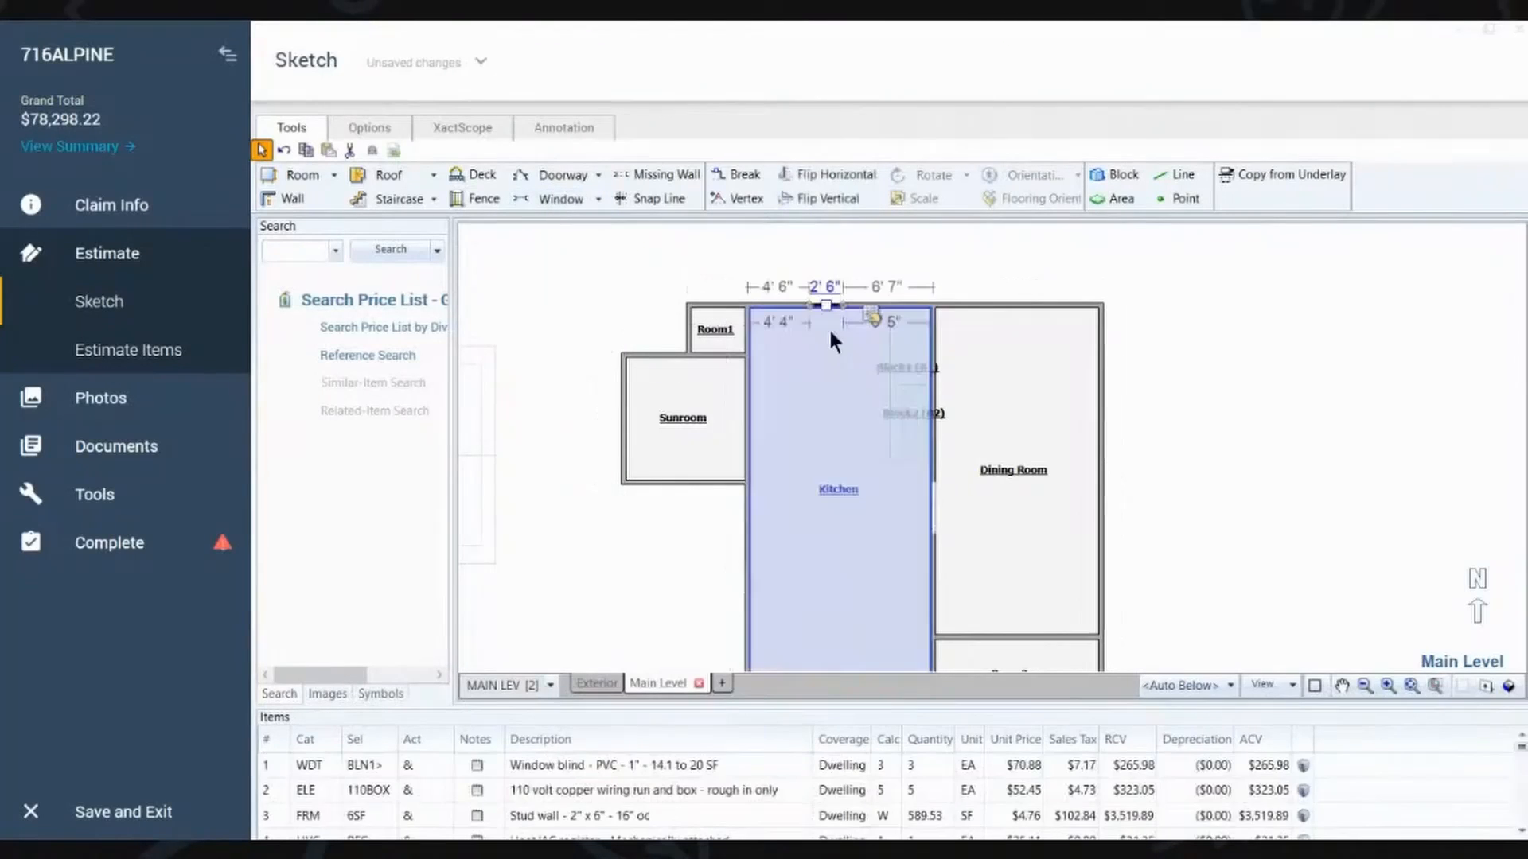
left_click(870, 315)
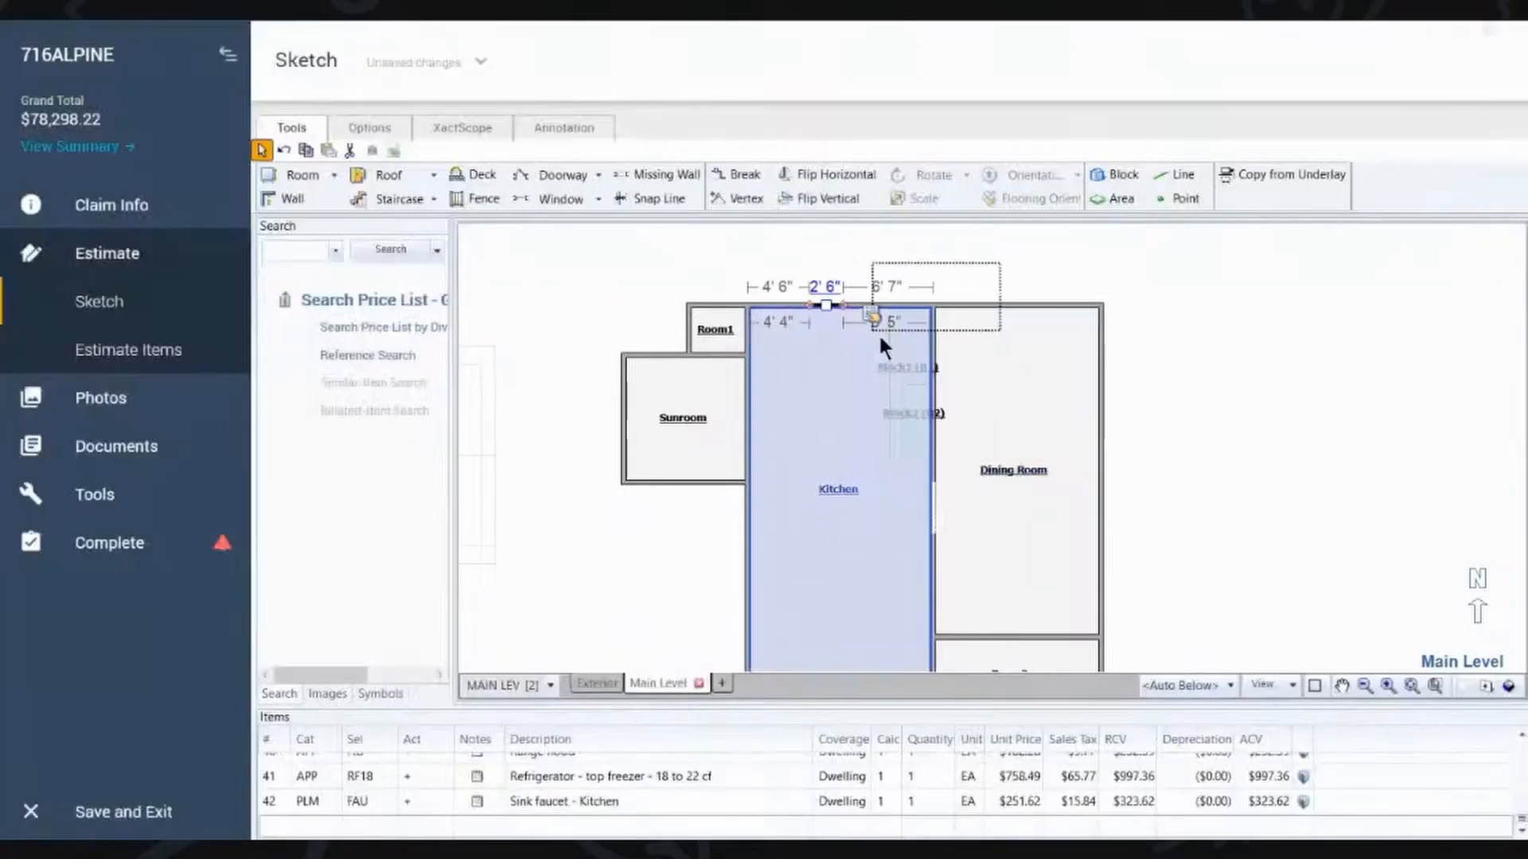
left_click(931, 266)
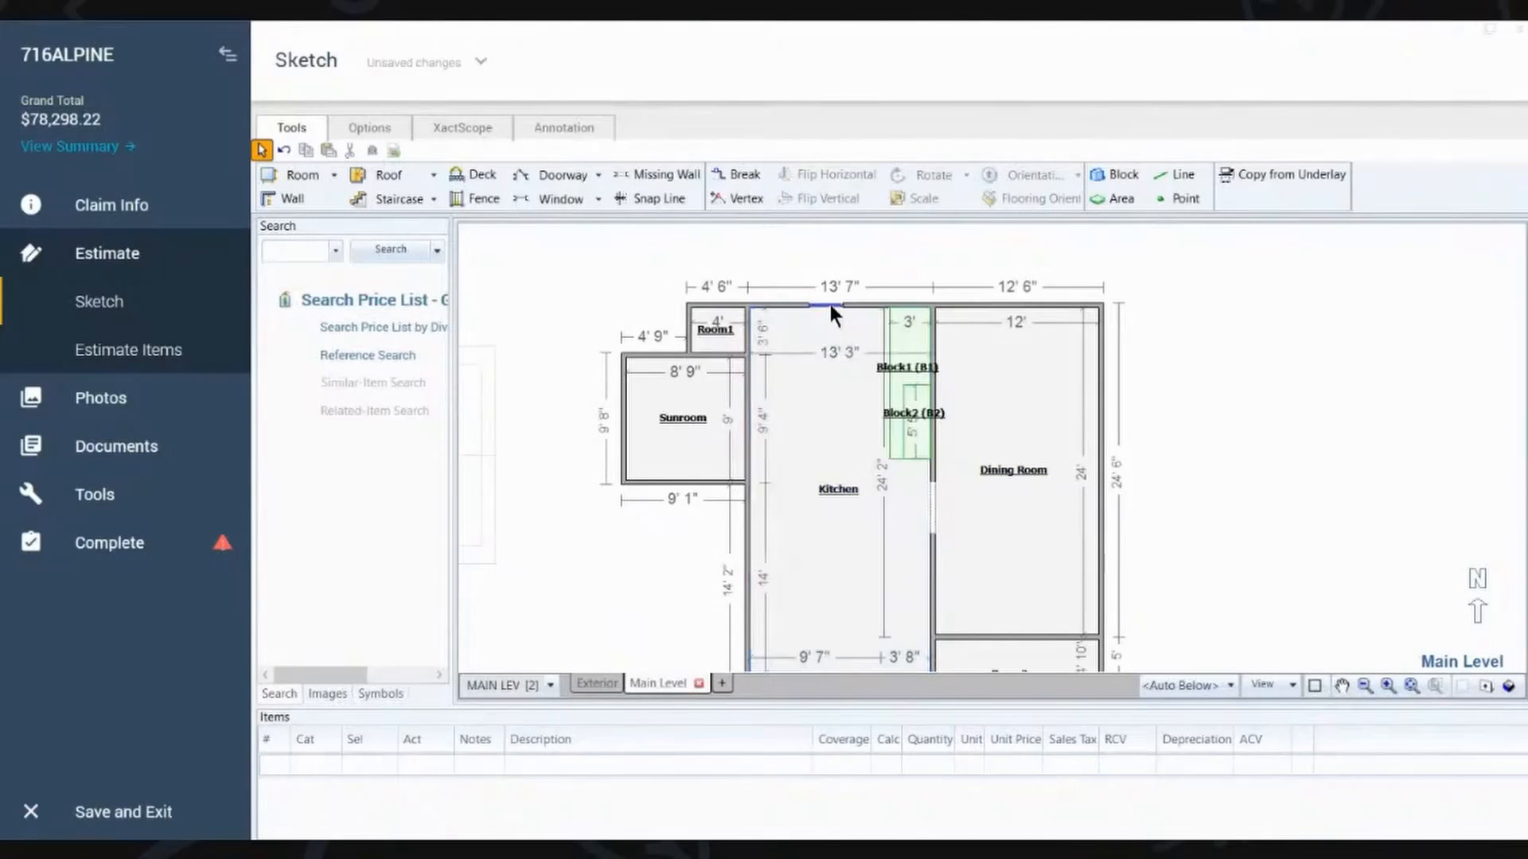
Step: Edit the properties of the Kitchen's north window and inspect the updated window in 3D
left_click(828, 302)
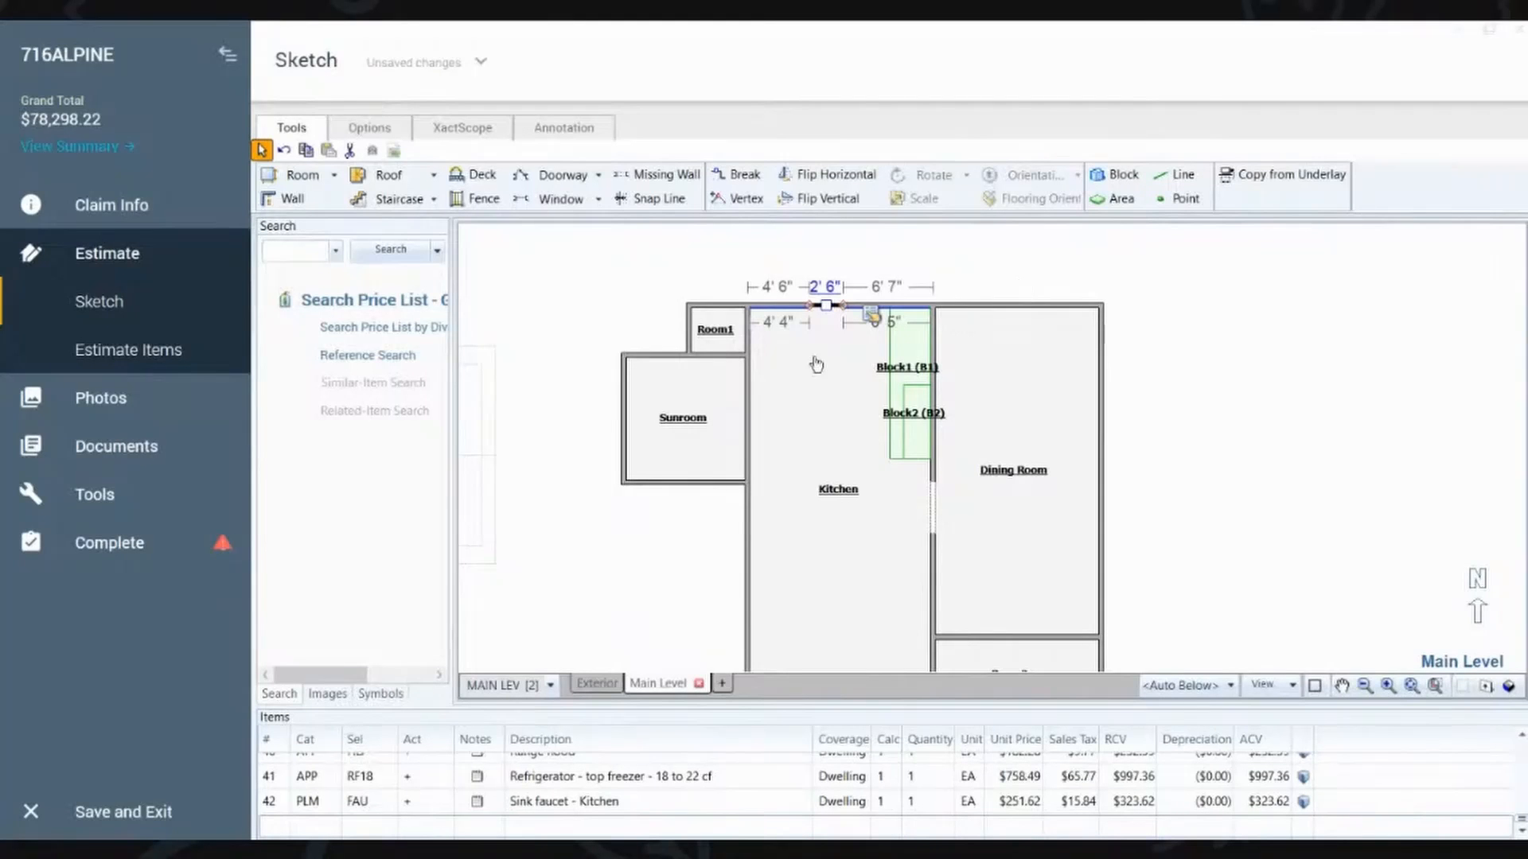
left_click_drag(829, 436, 837, 288)
scroll(867, 407, "up", 5)
mouse_move(824, 367)
left_mouse_down()
mouse_move(777, 408)
mouse_move(566, 395)
left_mouse_up()
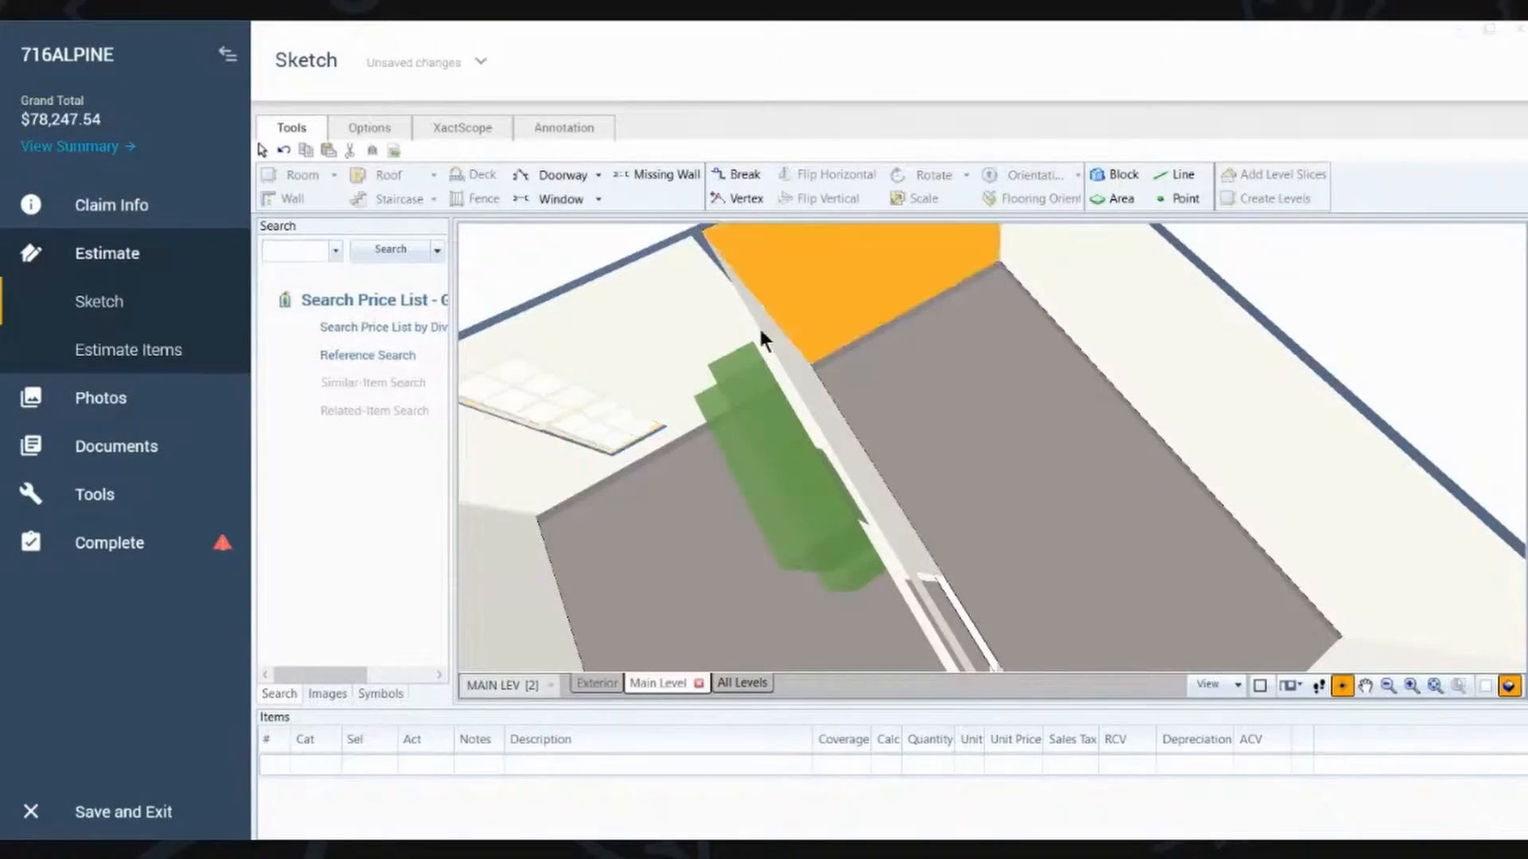
scroll(712, 409, "down", 2)
scroll(699, 437, "down", 2)
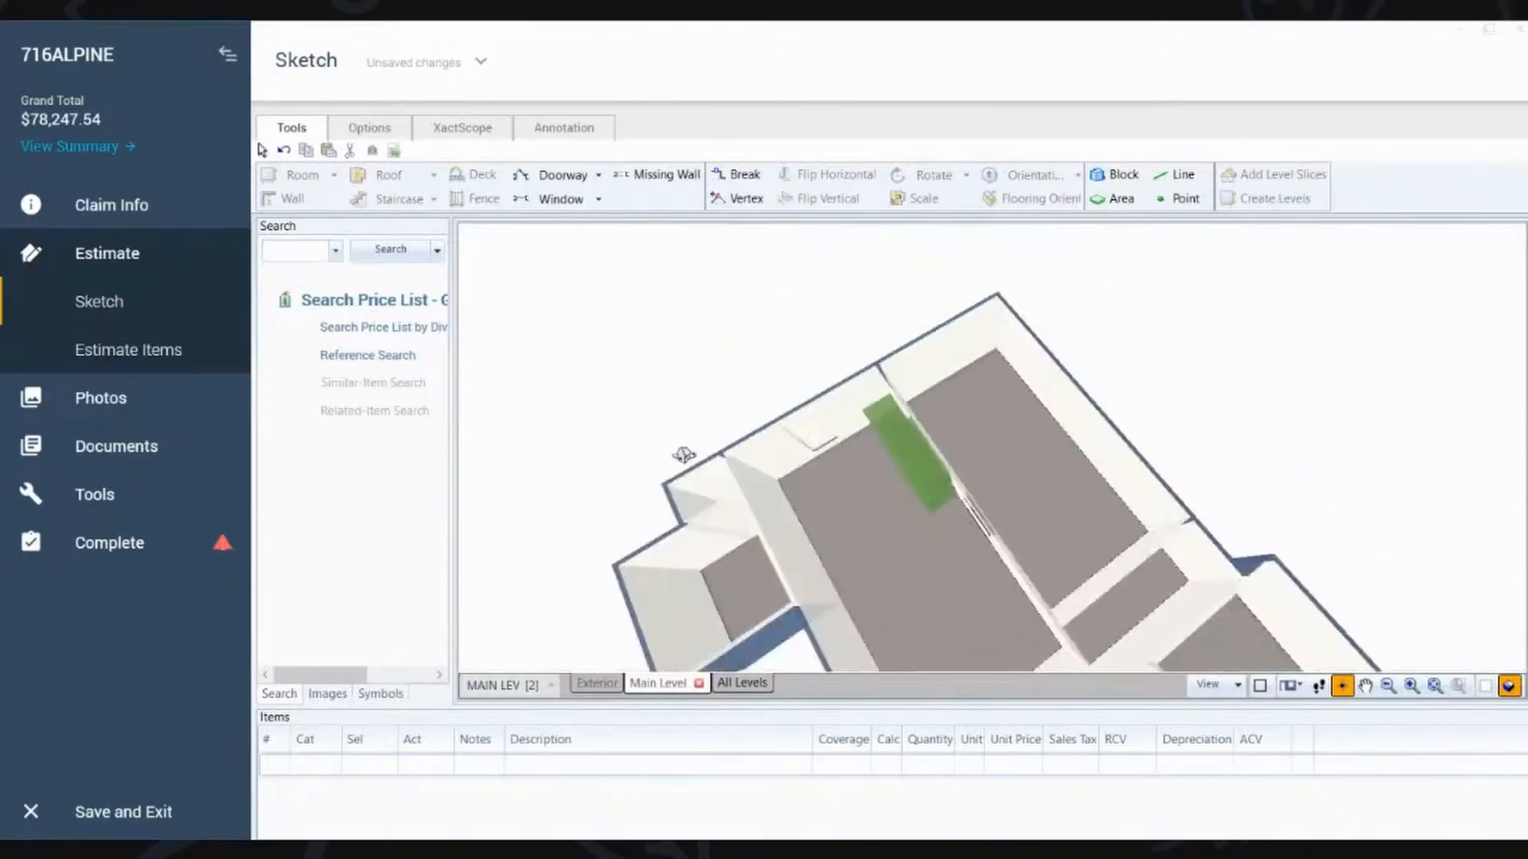
scroll(686, 450, "down", 1)
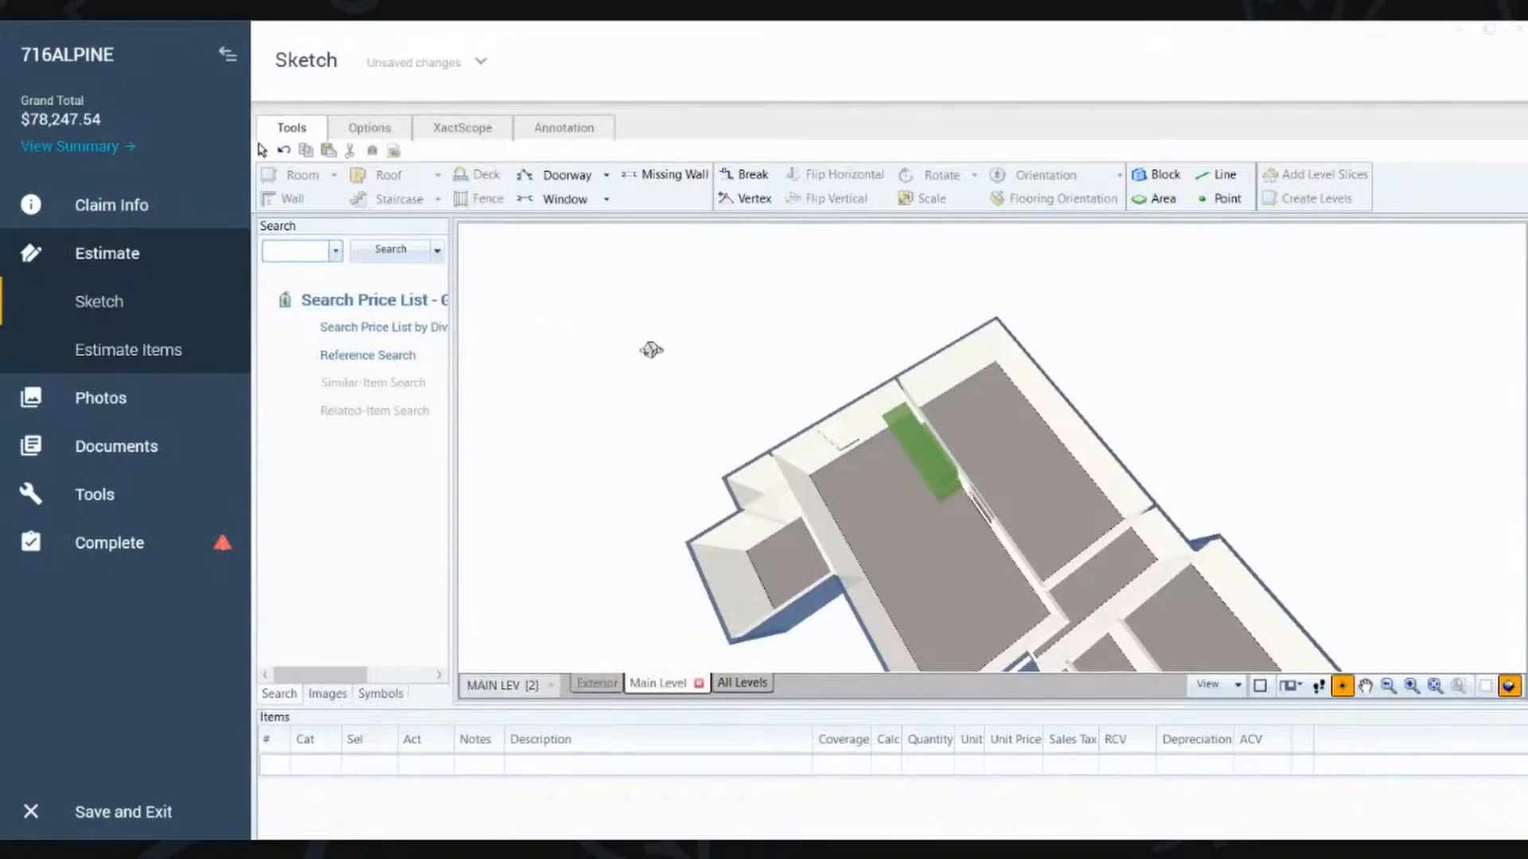
Step: Return to the 2D plan and fit the whole Main Level floor plan in view
type("1")
key("F9")
scroll(676, 413, "down", 2)
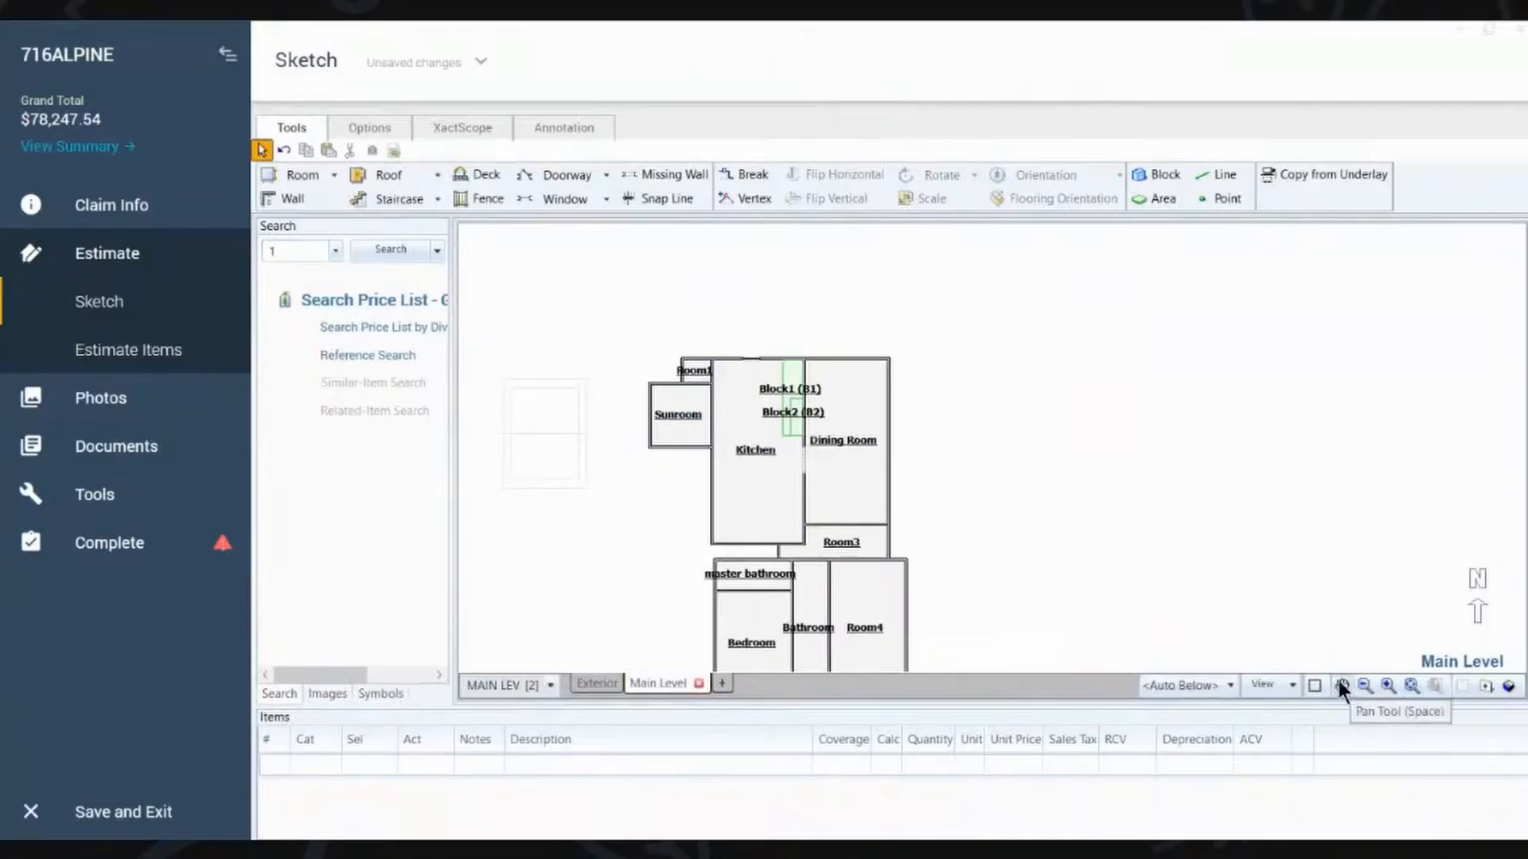
left_click(1409, 685)
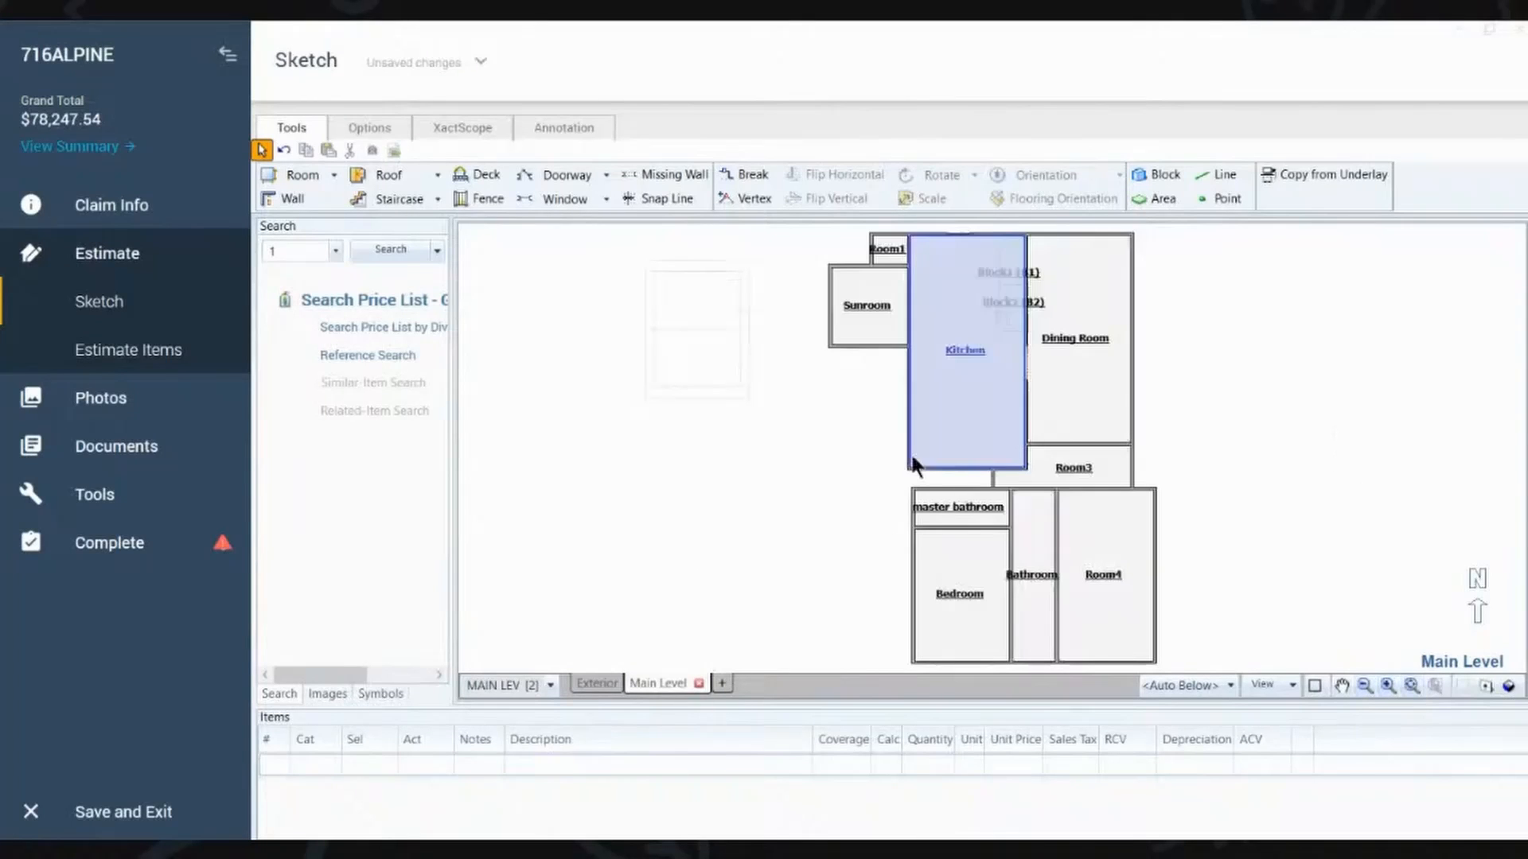